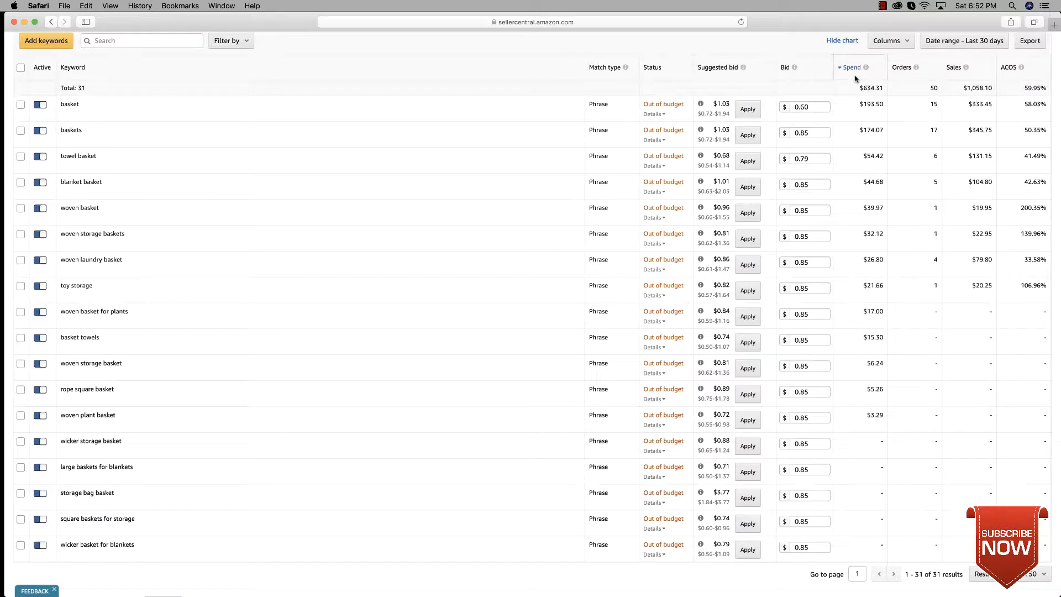
# Step: Sort the keyword list by orders from highest to lowest
pyautogui.moveTo(1033, 67)
pyautogui.click(931, 73)
pyautogui.click(931, 73)
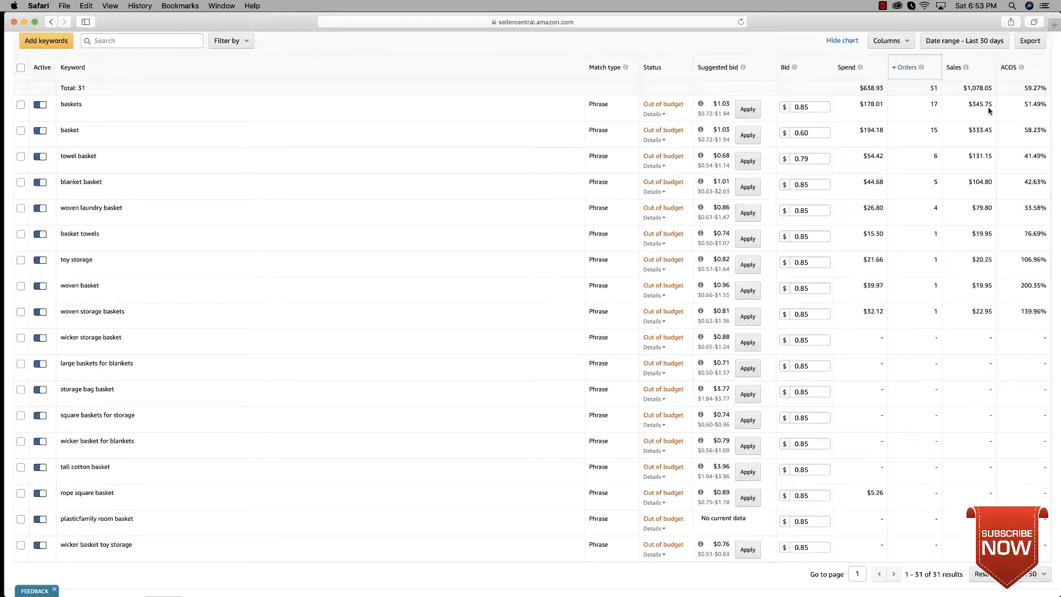
# Step: Set the bid for the keyword "baskets" to $0.75 and save it
pyautogui.scroll(1, 814, 114)
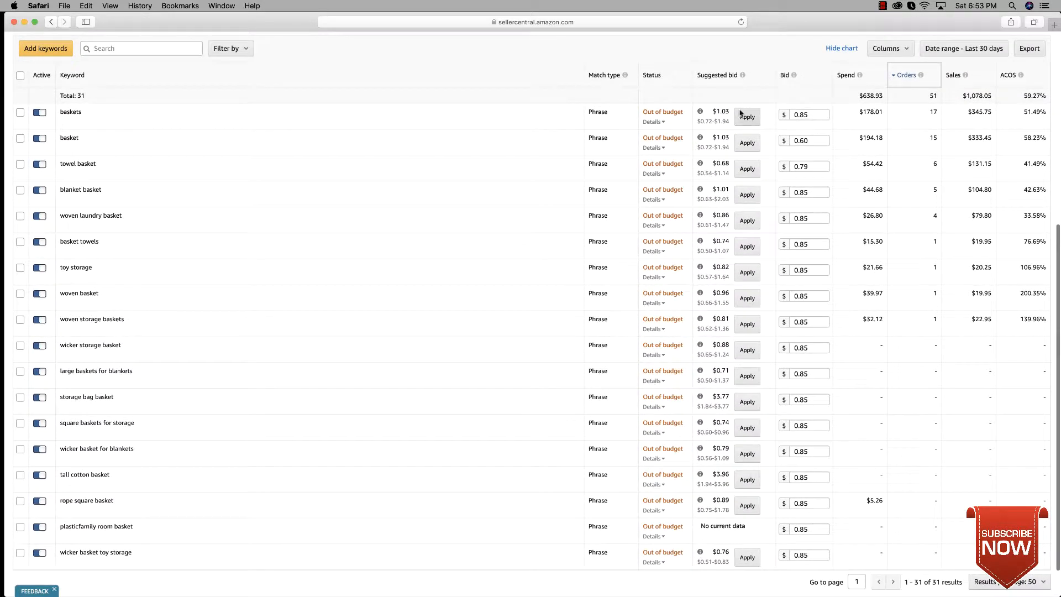
pyautogui.scroll(-1, 746, 113)
pyautogui.scroll(-1, 726, 111)
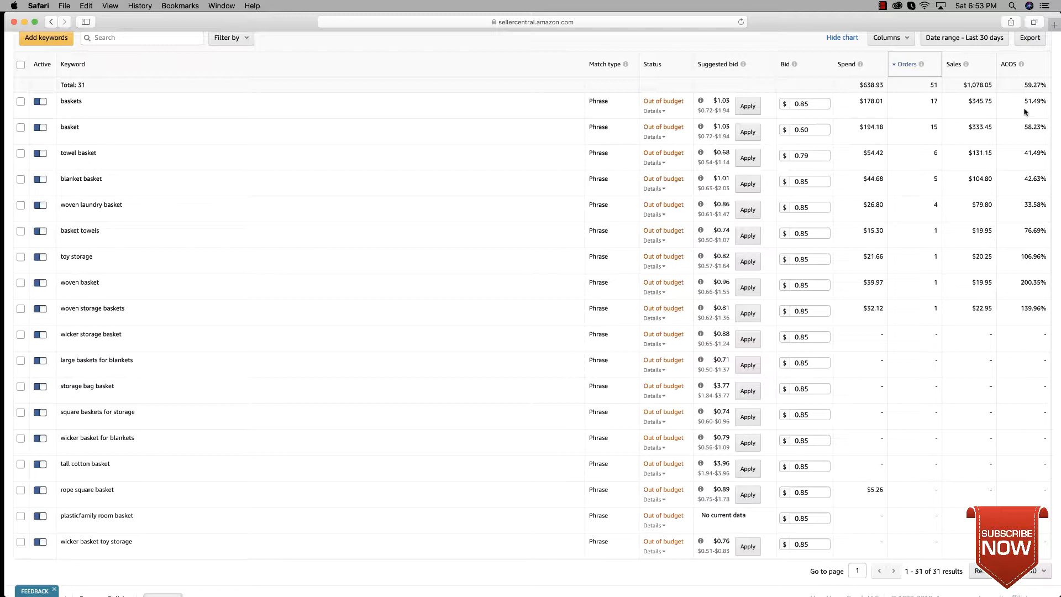
pyautogui.click(817, 106)
pyautogui.press('BackSpace')
pyautogui.press('BackSpace')
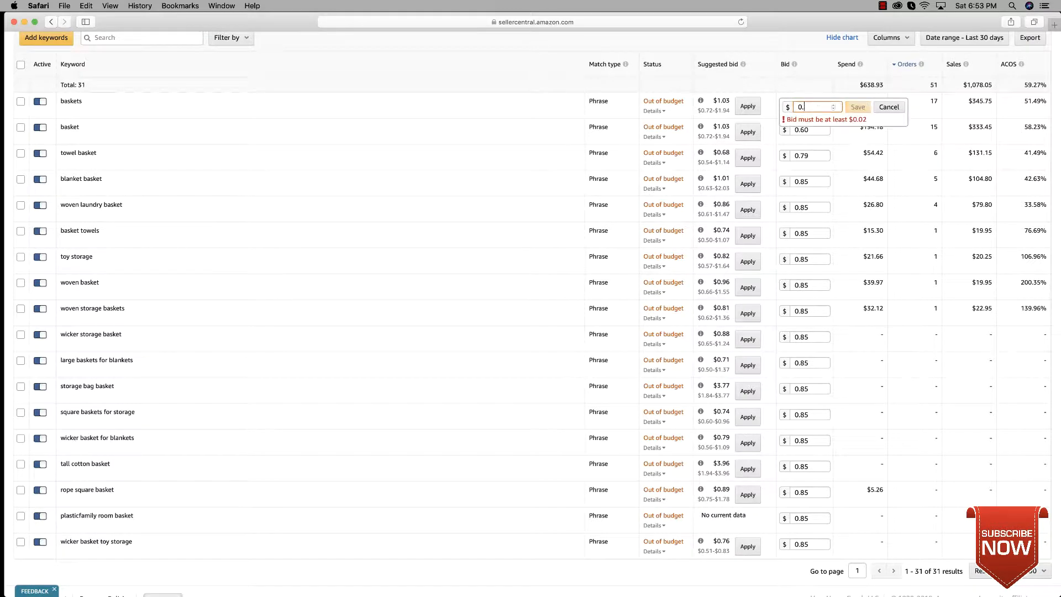
pyautogui.write('75')
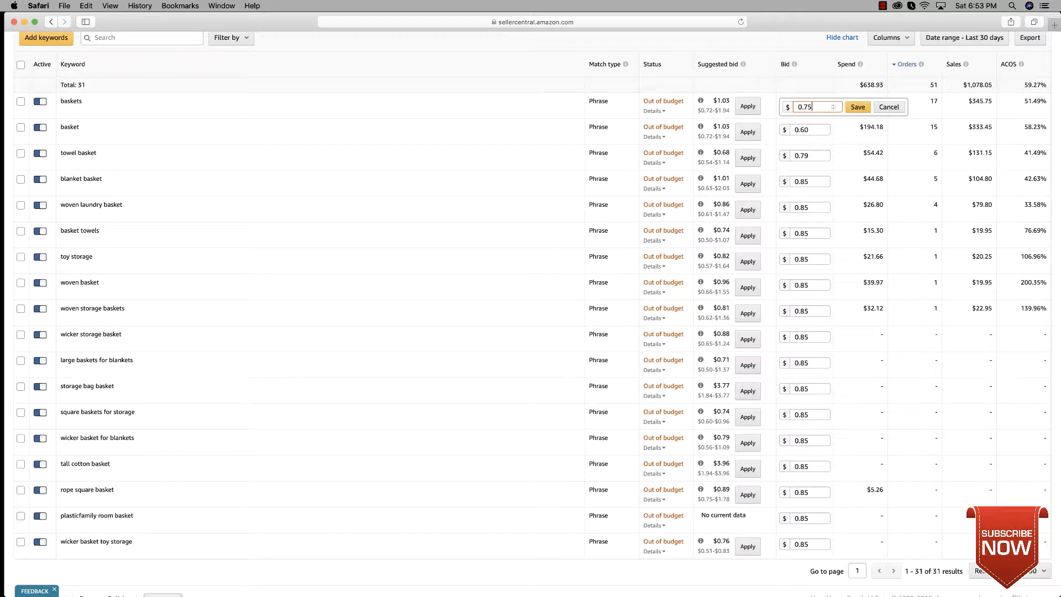
pyautogui.click(859, 107)
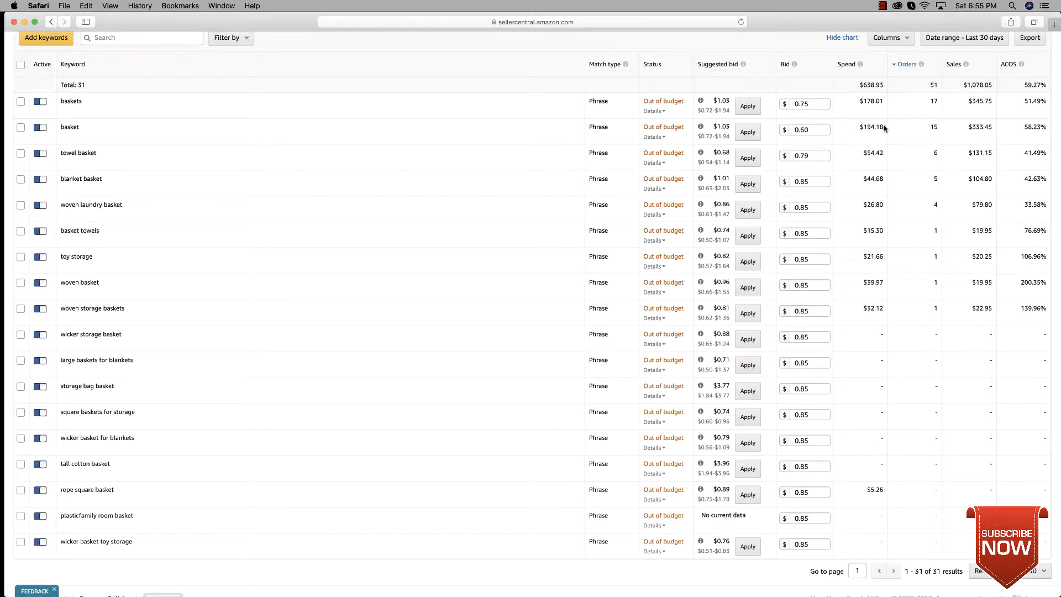
# Step: Set the bid for the keyword "basket" to $0.52 and save it
pyautogui.click(827, 132)
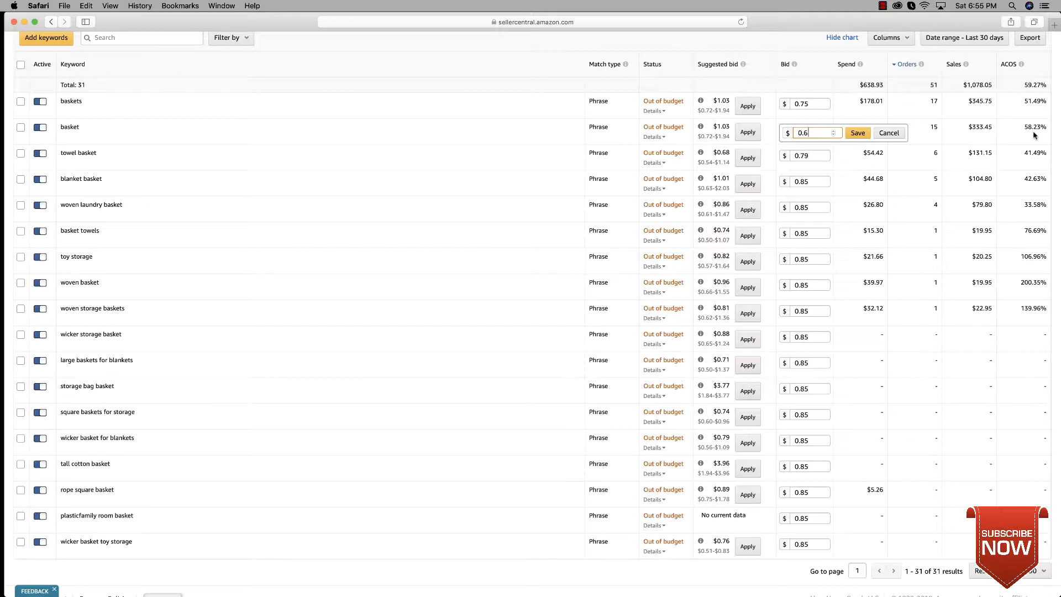
pyautogui.press('BackSpace')
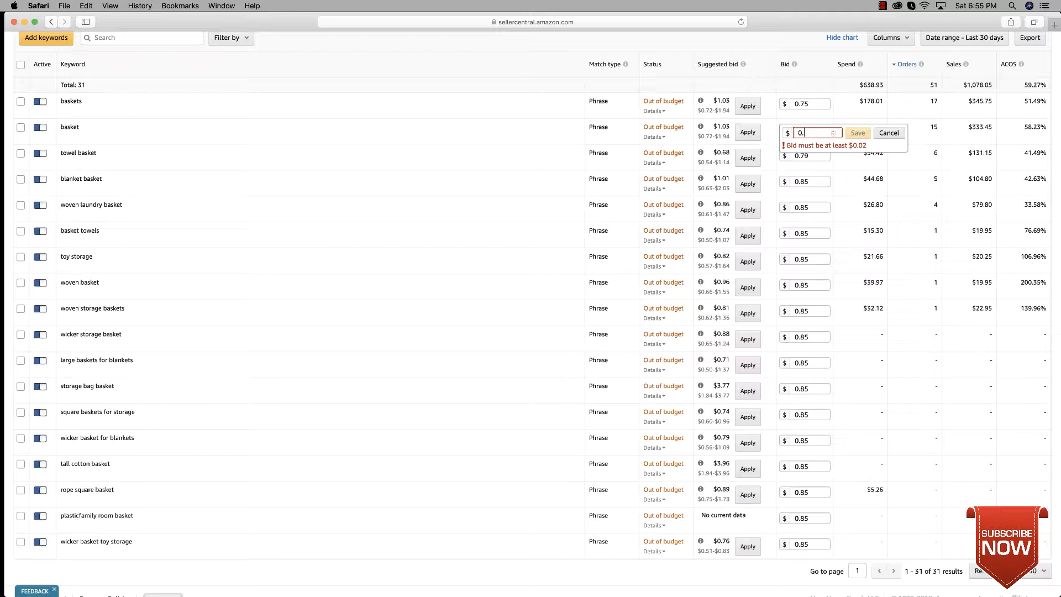
pyautogui.write('52')
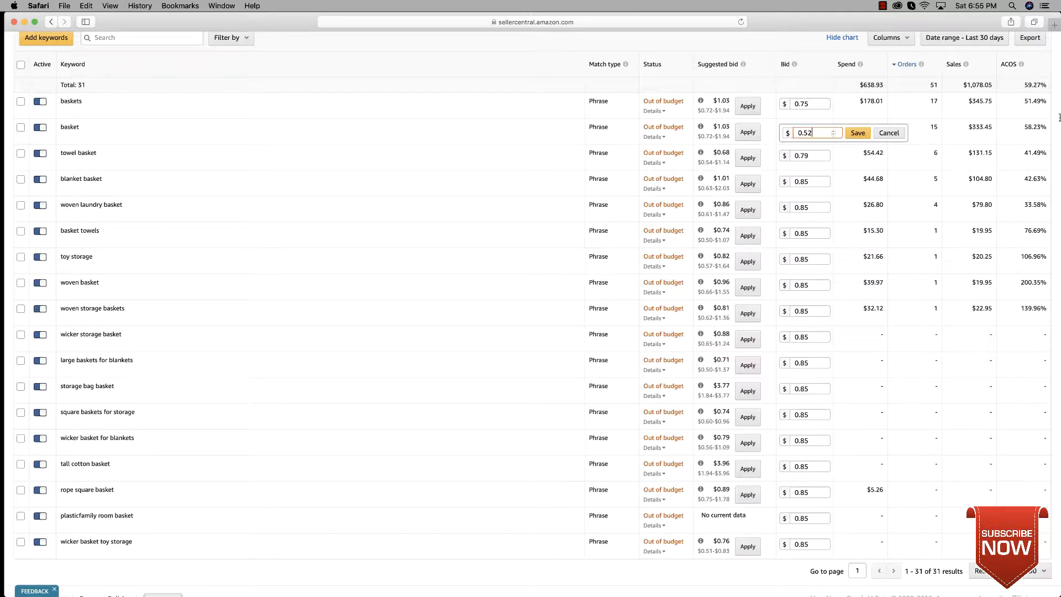
pyautogui.click(857, 134)
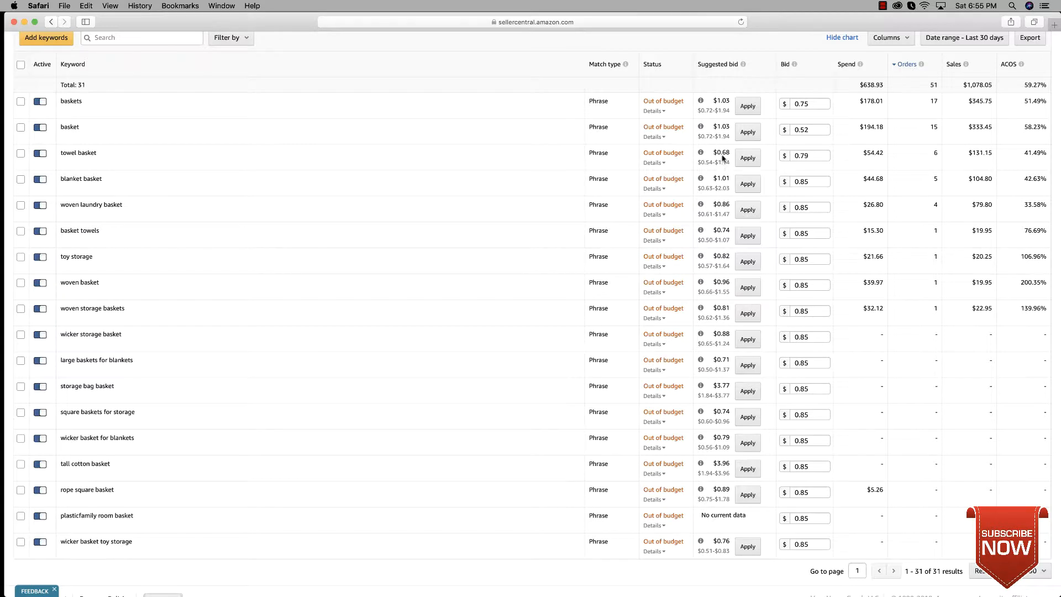
# Step: Set the bid for the keyword "towel basket" to $0.70 and save it
pyautogui.click(820, 158)
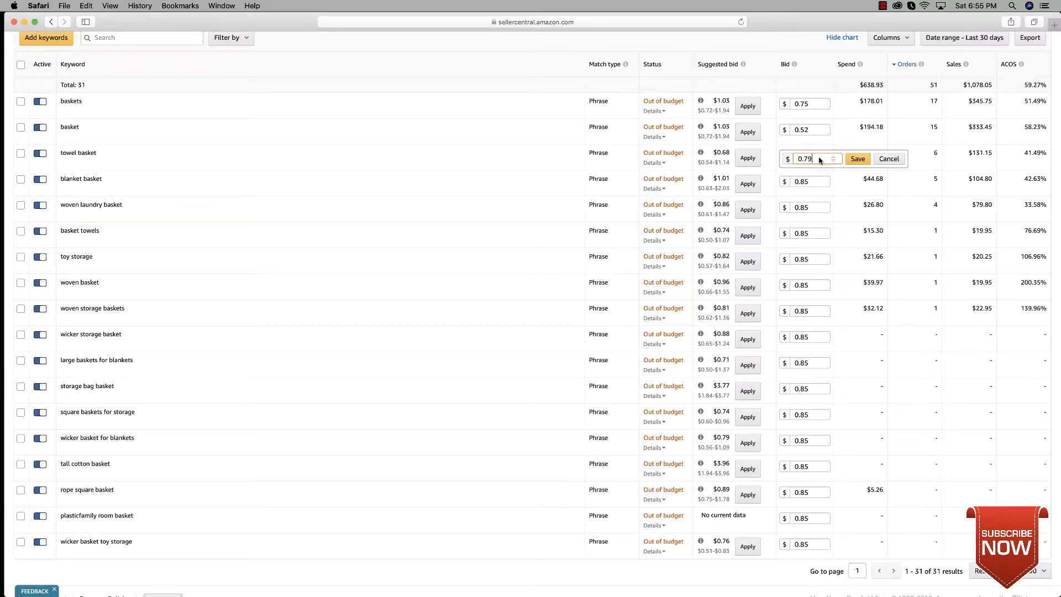
pyautogui.press('BackSpace')
pyautogui.write('0')
pyautogui.click(865, 162)
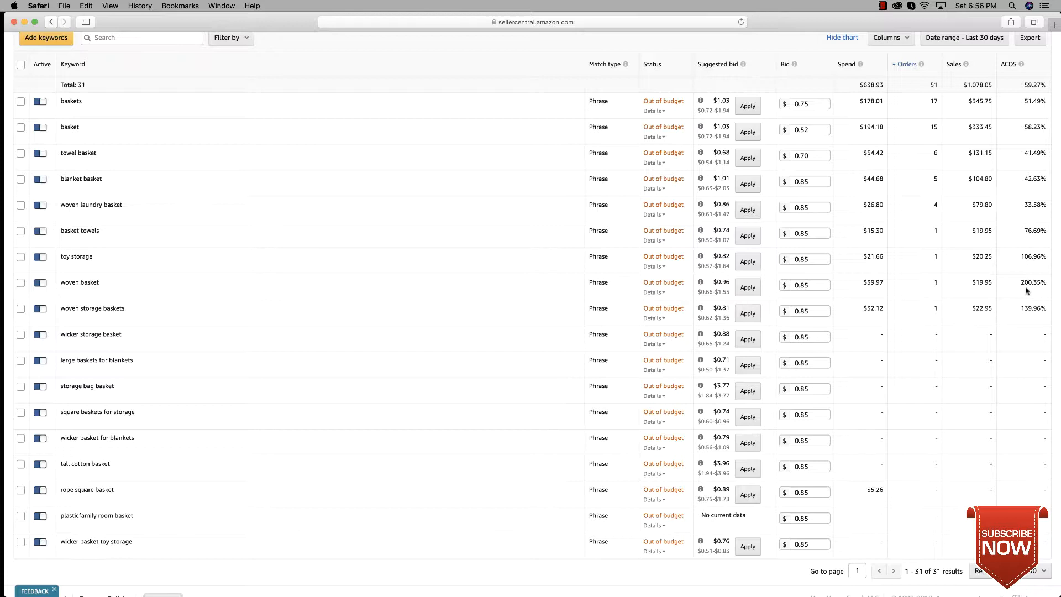
# Step: Set the bid for the keyword "woven basket" to $0.50 and save it
pyautogui.click(824, 285)
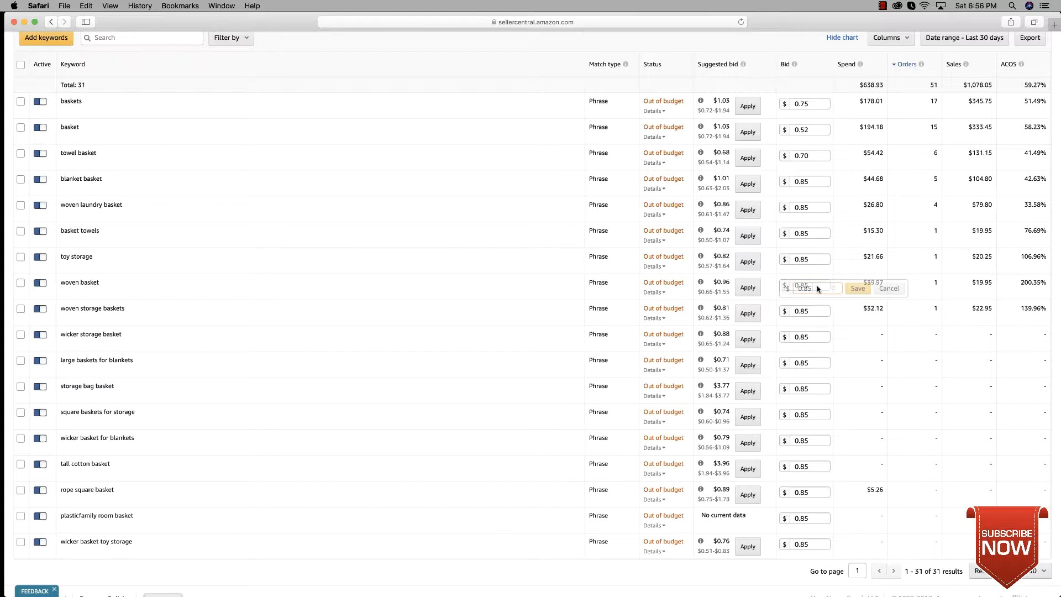
pyautogui.press('BackSpace')
pyautogui.press('BackSpace')
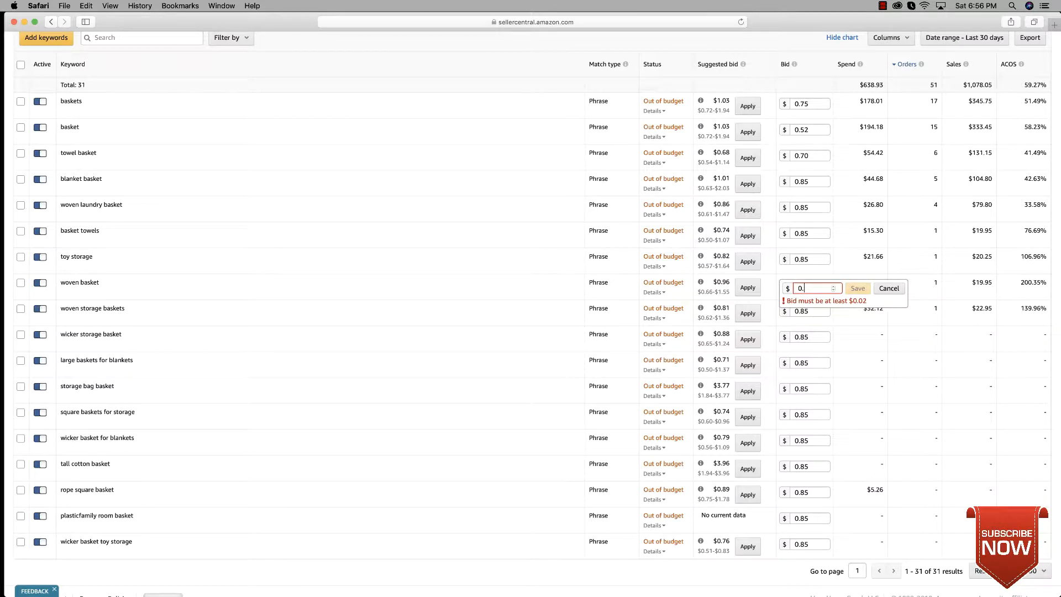
pyautogui.write('5')
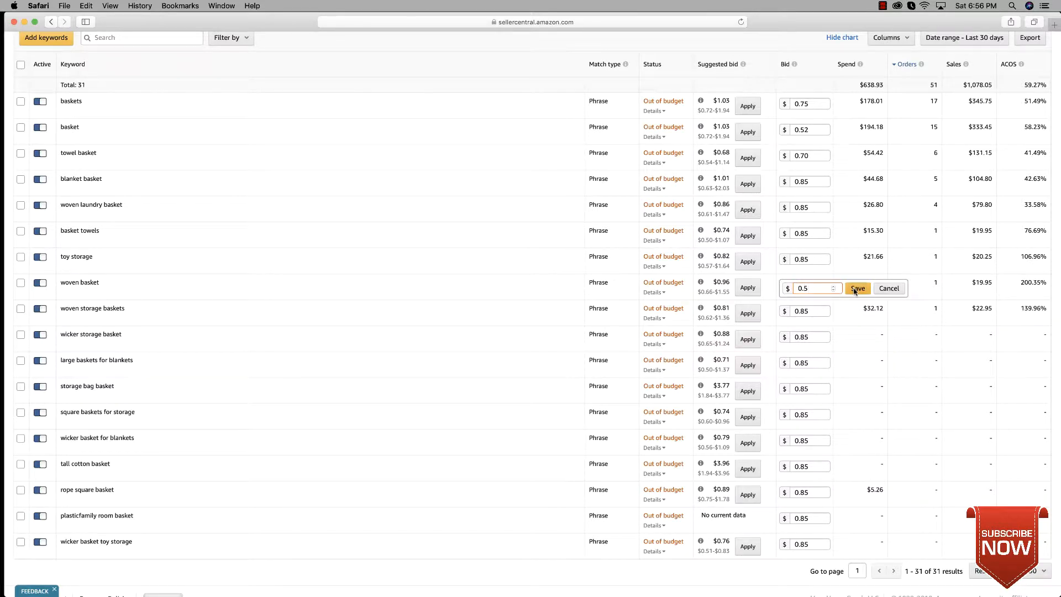
pyautogui.click(856, 288)
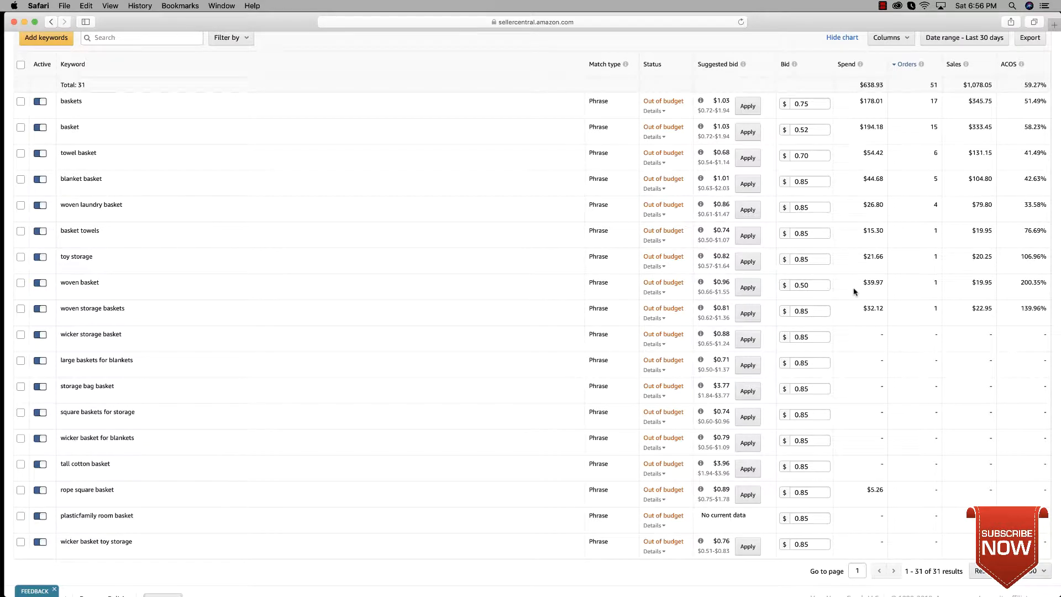
# Step: Set the bid for the keyword "woven storage baskets" to $0.70 and save it
pyautogui.click(824, 315)
pyautogui.press('BackSpace')
pyautogui.press('BackSpace')
pyautogui.write('70')
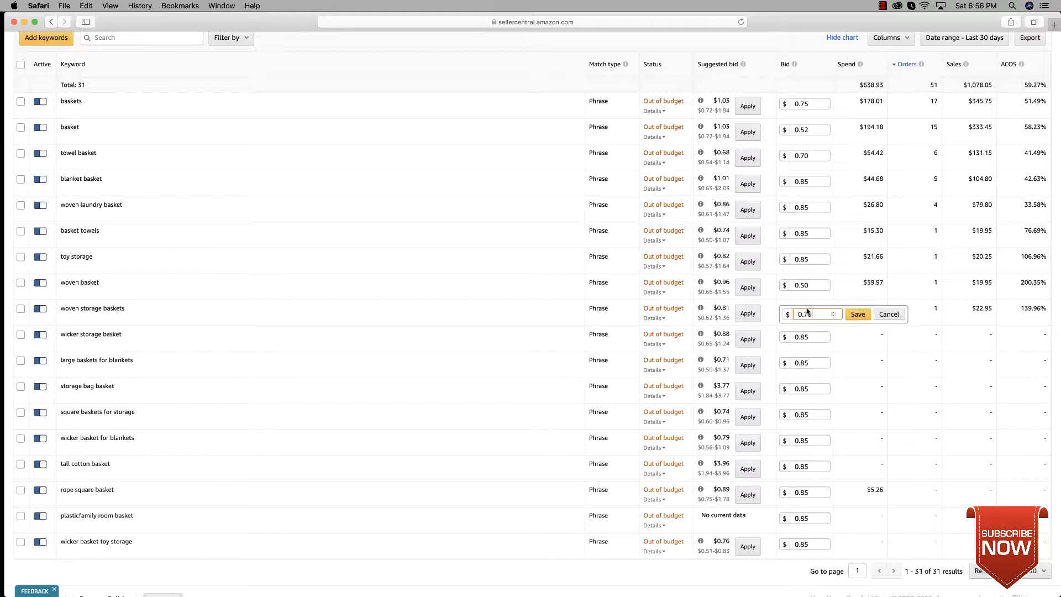
pyautogui.click(858, 313)
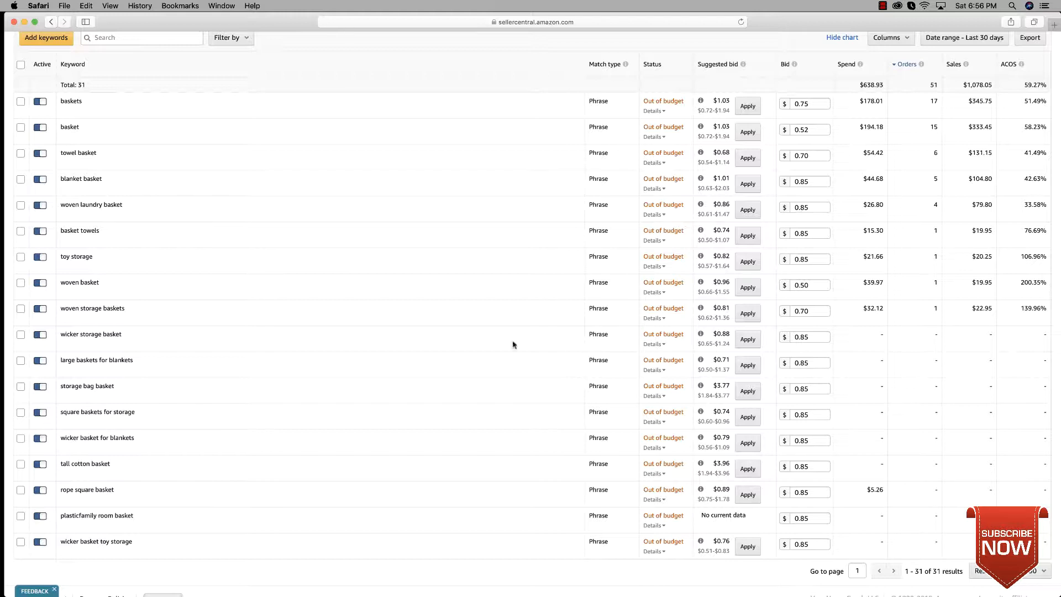
# Step: Select all keywords except the nine with orders, from "baskets" through "woven storage baskets"
pyautogui.click(20, 65)
pyautogui.click(21, 101)
pyautogui.click(21, 127)
pyautogui.click(21, 153)
pyautogui.click(20, 179)
pyautogui.click(20, 205)
pyautogui.click(20, 230)
pyautogui.click(20, 257)
pyautogui.click(20, 283)
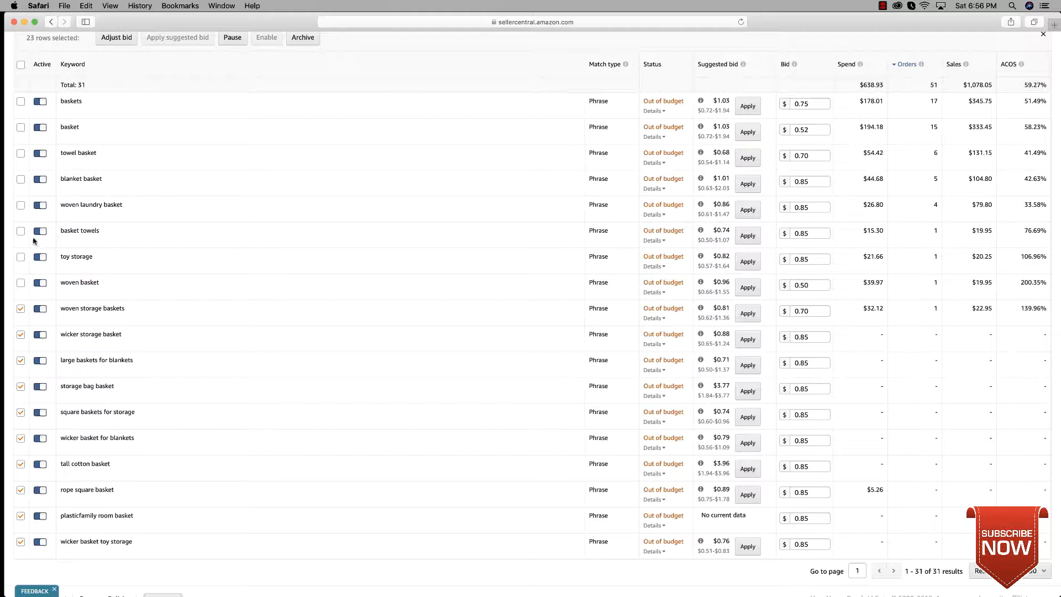
pyautogui.click(21, 308)
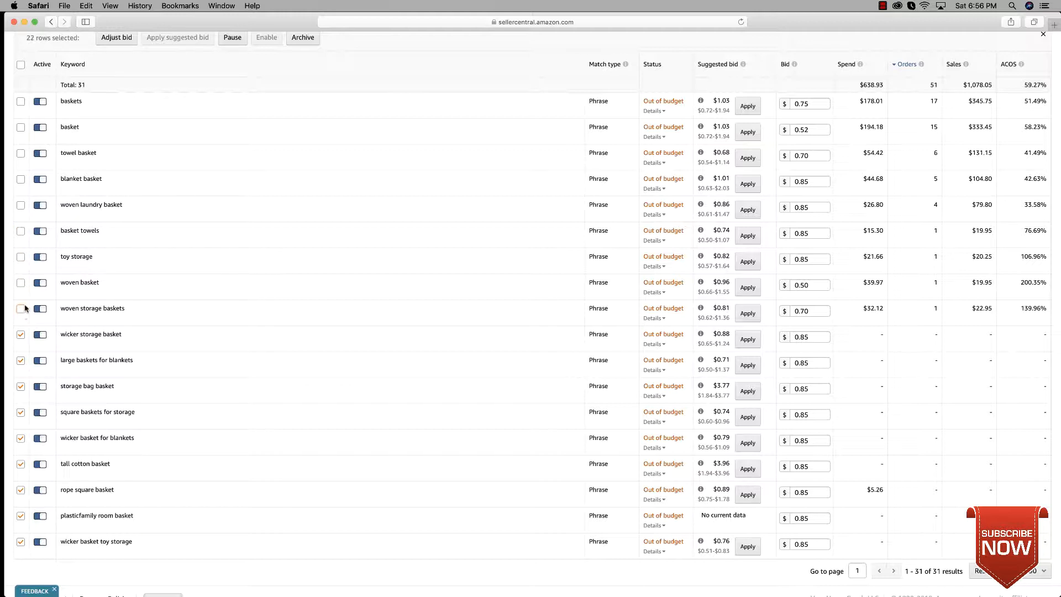
# Step: Increase the bids of all selected keywords without orders by $0.10 in one bulk adjustment
pyautogui.click(116, 37)
pyautogui.click(132, 37)
pyautogui.click(132, 39)
pyautogui.click(211, 42)
pyautogui.write('.1')
pyautogui.click(321, 39)
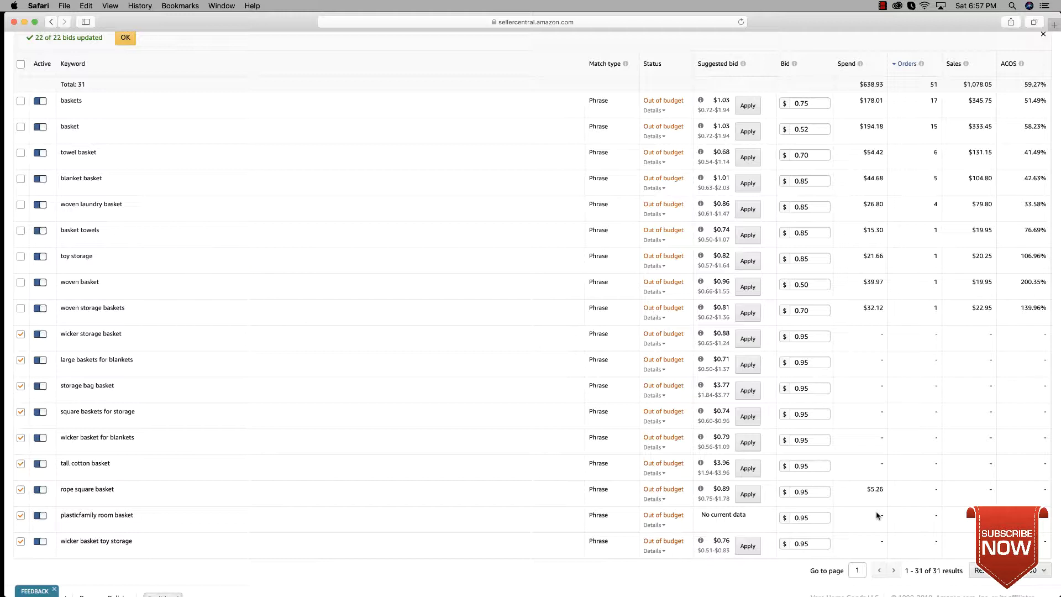
pyautogui.scroll(-1, 869, 498)
pyautogui.scroll(2, 863, 251)
pyautogui.moveTo(859, 71)
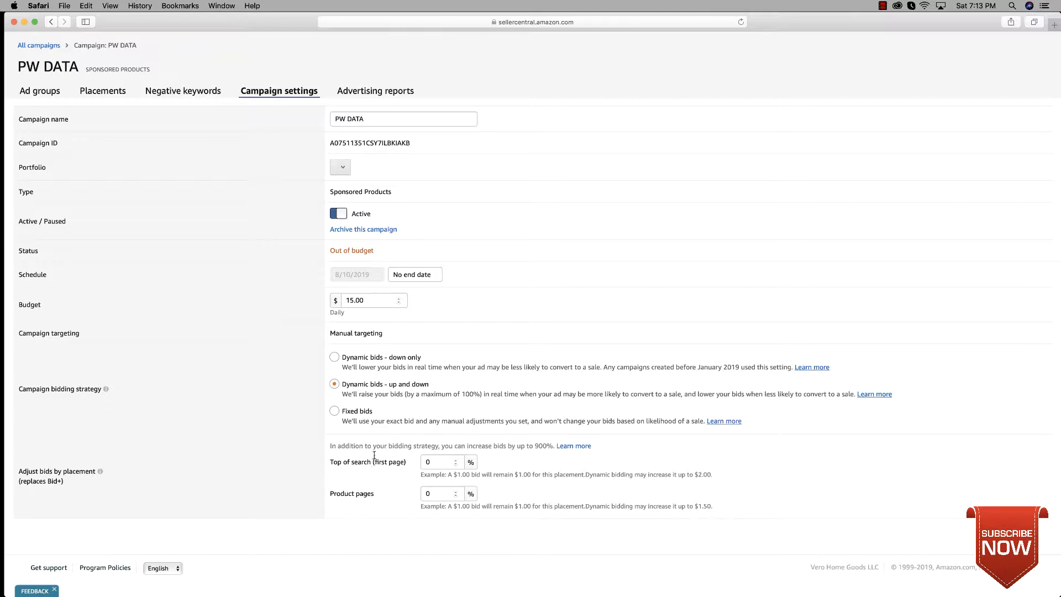
# Step: Open the Amazon storefront in a new browser tab and search for "plant basket"
pyautogui.press('super+t')
pyautogui.write('amazon')
pyautogui.press('Return')
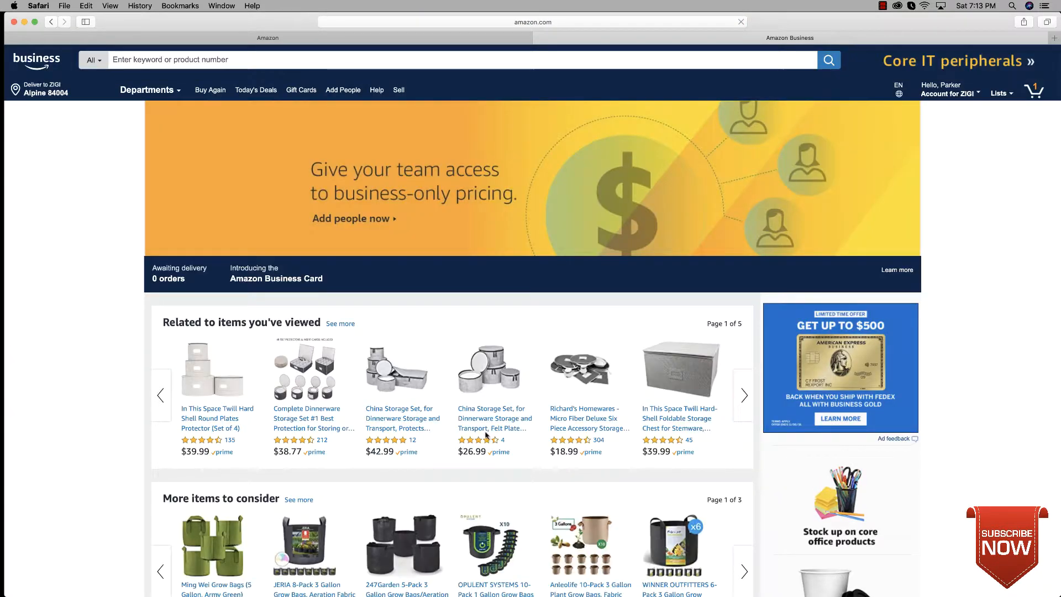
pyautogui.click(416, 60)
pyautogui.write('pl')
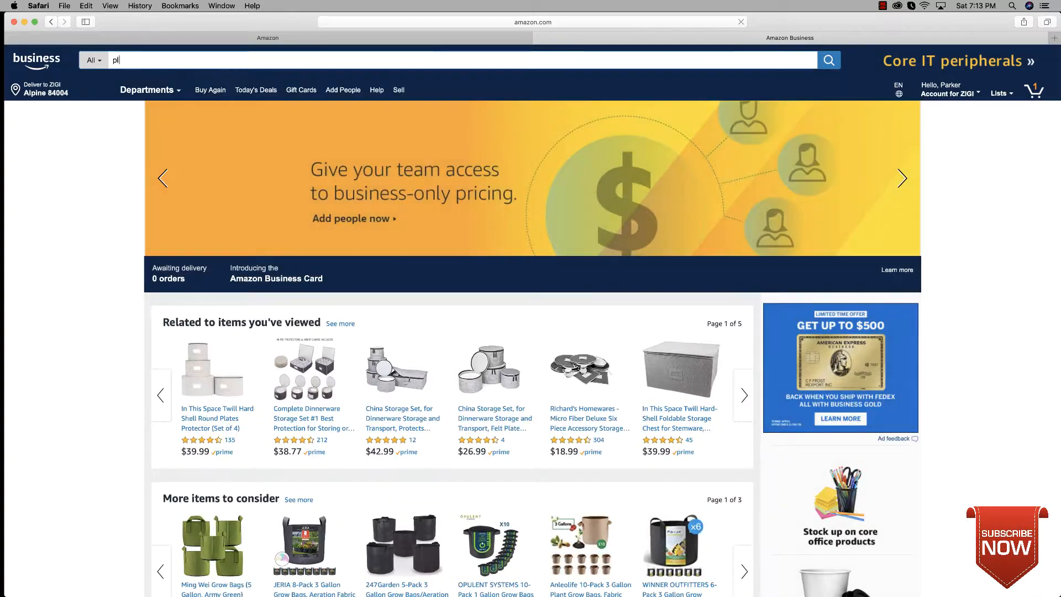
pyautogui.write('ant basket')
pyautogui.press('Return')
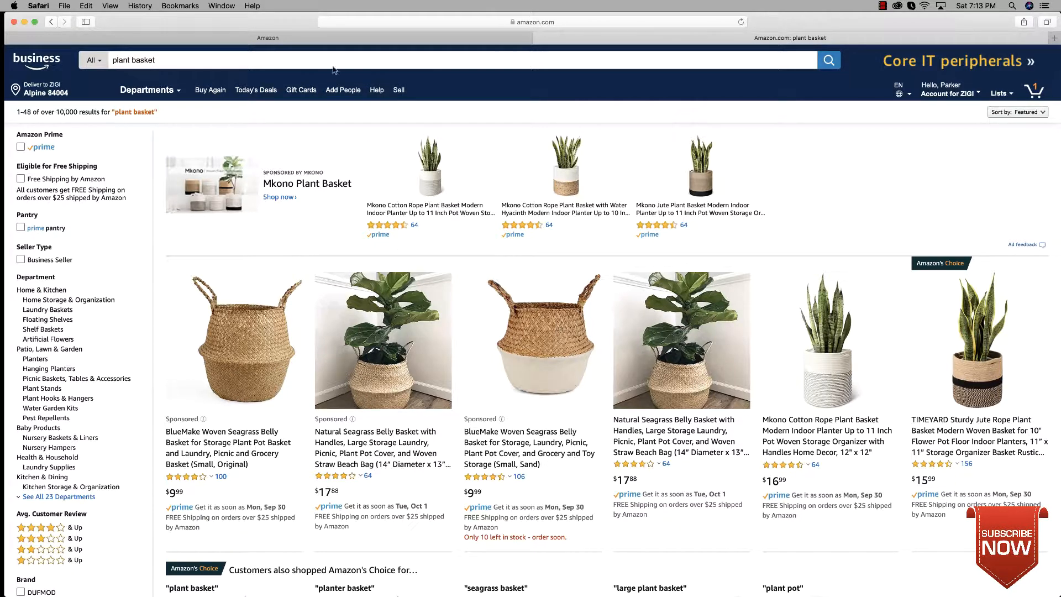
# Step: Return to the PW DATA campaign settings and enter a 5% bid adjustment for the first-page top of search placement
pyautogui.click(351, 43)
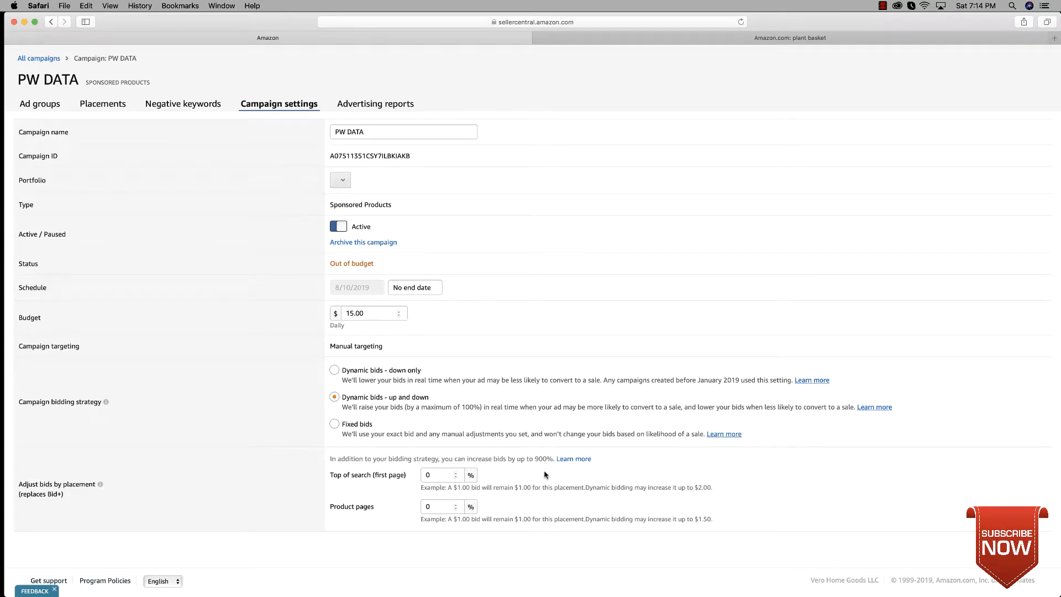
pyautogui.click(439, 475)
pyautogui.press('BackSpace')
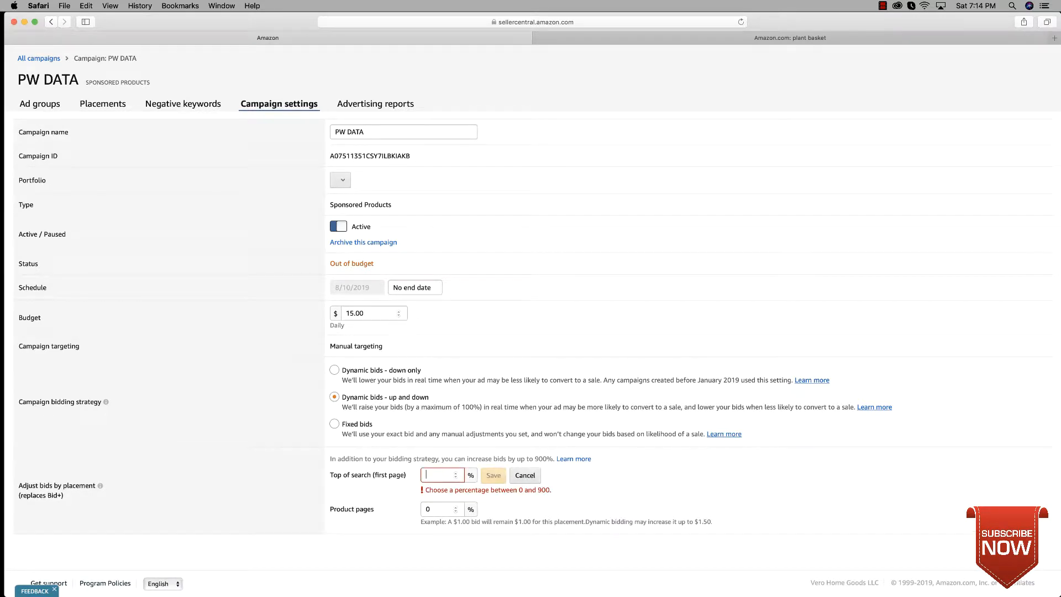
pyautogui.write('5')
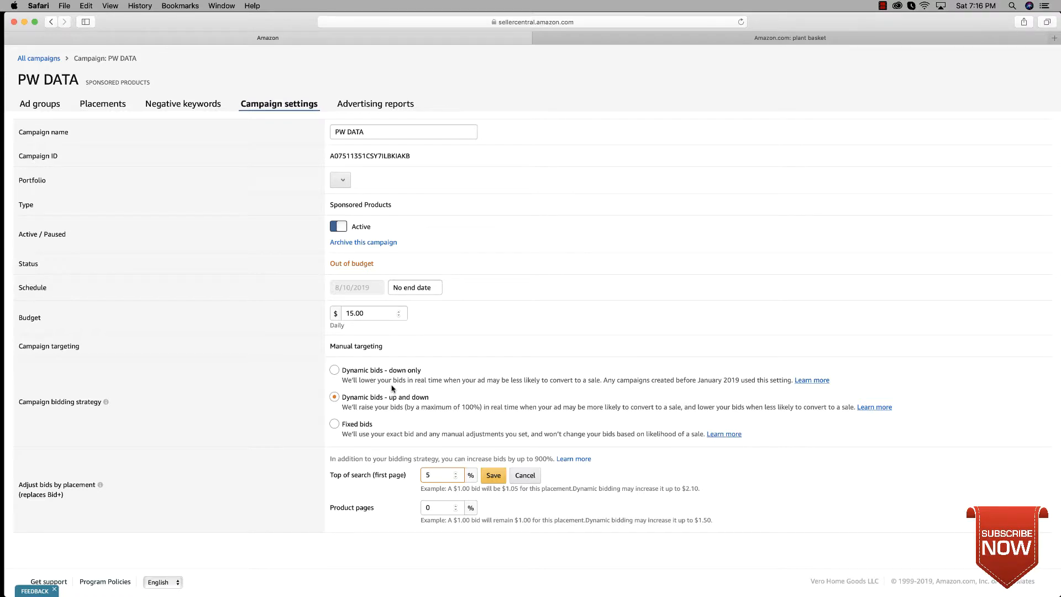
# Step: Try 10% and again 5% as the top of search bid adjustment, and clear the value
pyautogui.press('BackSpace')
pyautogui.write('10')
pyautogui.press('BackSpace')
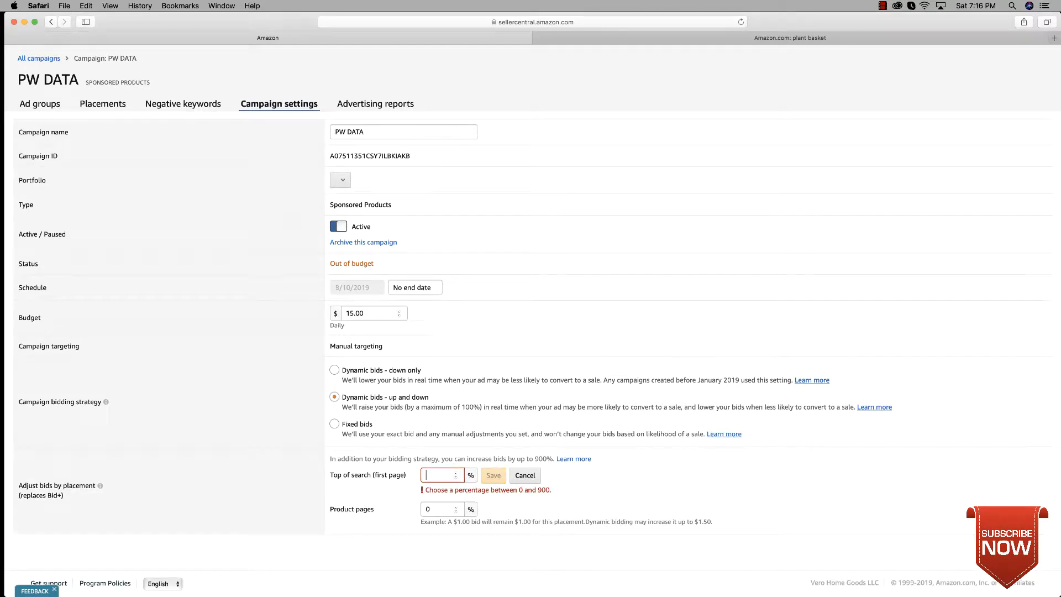
pyautogui.write('5')
pyautogui.press('BackSpace')
pyautogui.press('BackSpace')
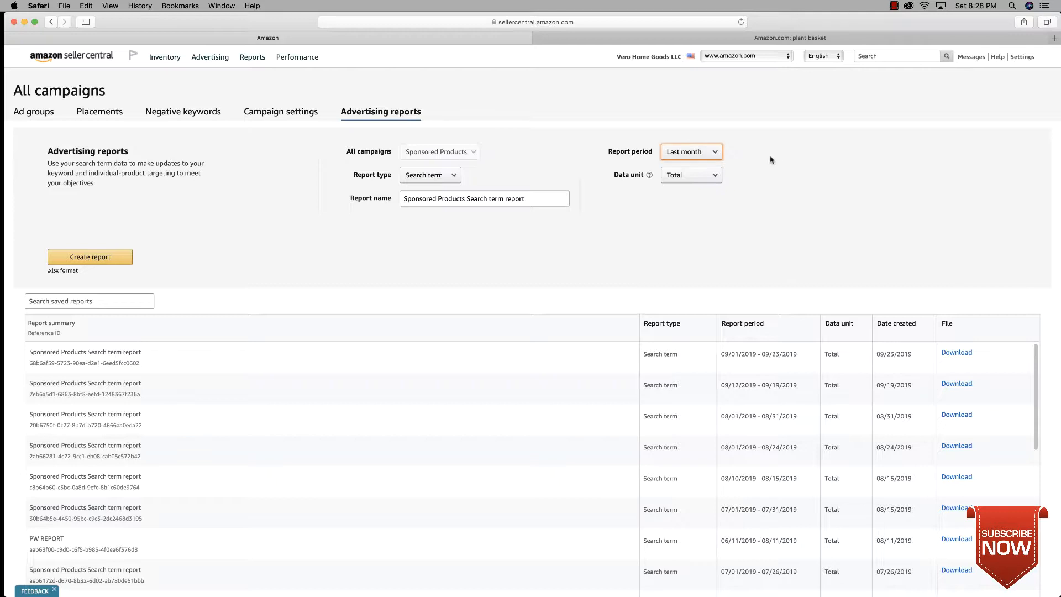
# Step: Set a custom report period from 07/30/2019 to 09/29/2019 for the search term report
pyautogui.click(691, 152)
pyautogui.click(708, 227)
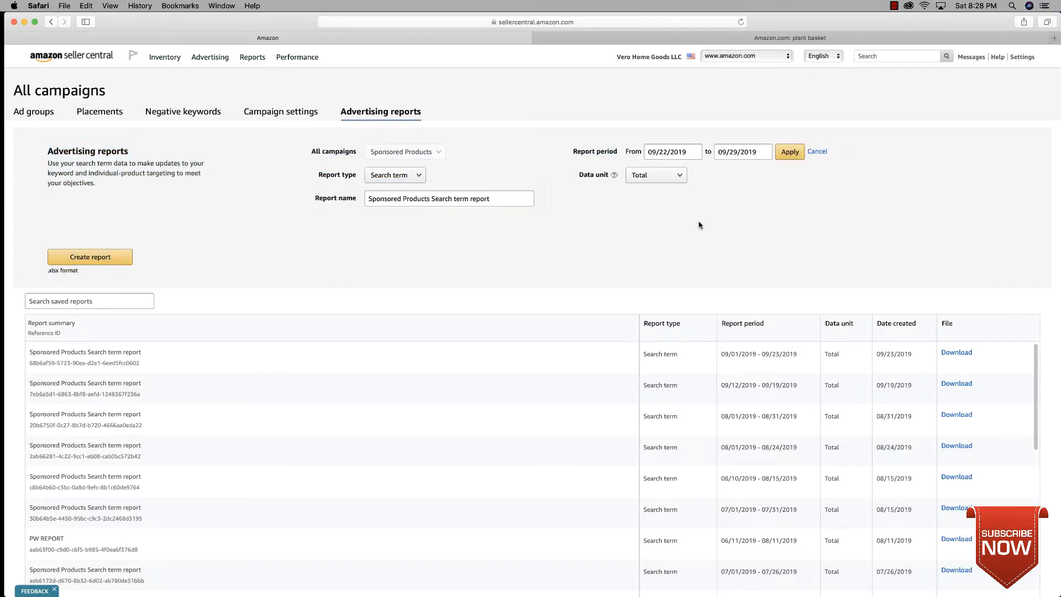
pyautogui.click(677, 153)
pyautogui.click(653, 172)
pyautogui.click(653, 172)
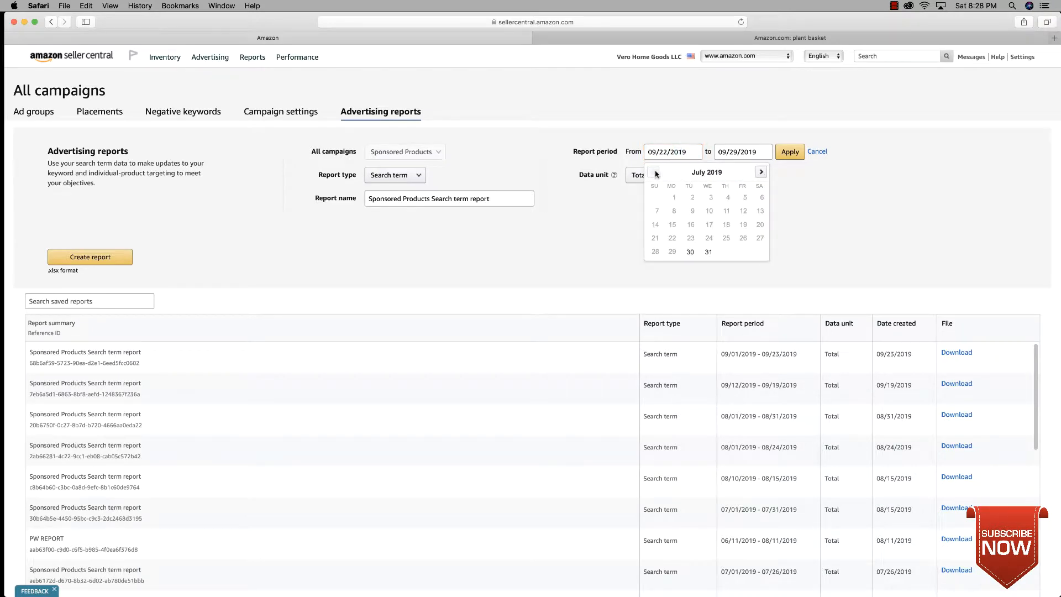
pyautogui.click(689, 252)
pyautogui.click(790, 151)
# Step: Name the search term report "pw" and create it
pyautogui.doubleClick(524, 198)
pyautogui.tripleClick(523, 198)
pyautogui.write('pw')
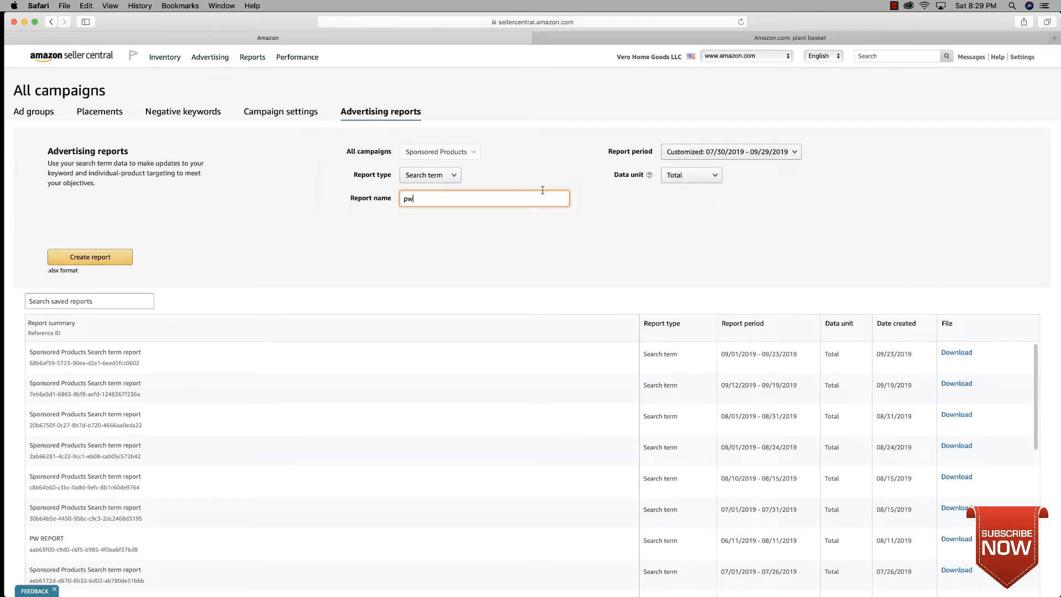
pyautogui.press('Return')
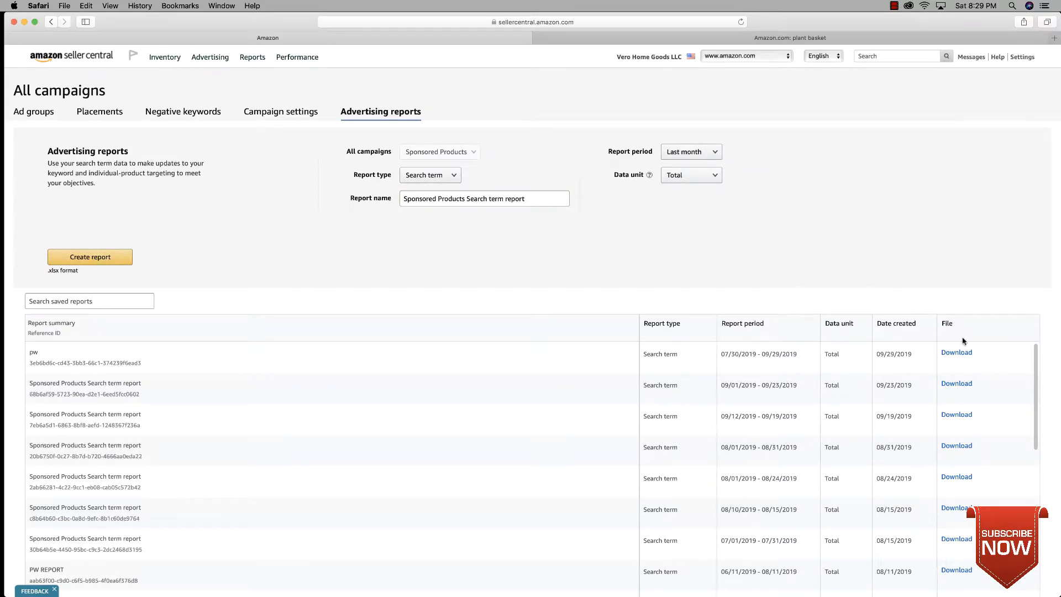
# Step: Download the new "pw" report and open the downloaded file in Excel
pyautogui.click(957, 355)
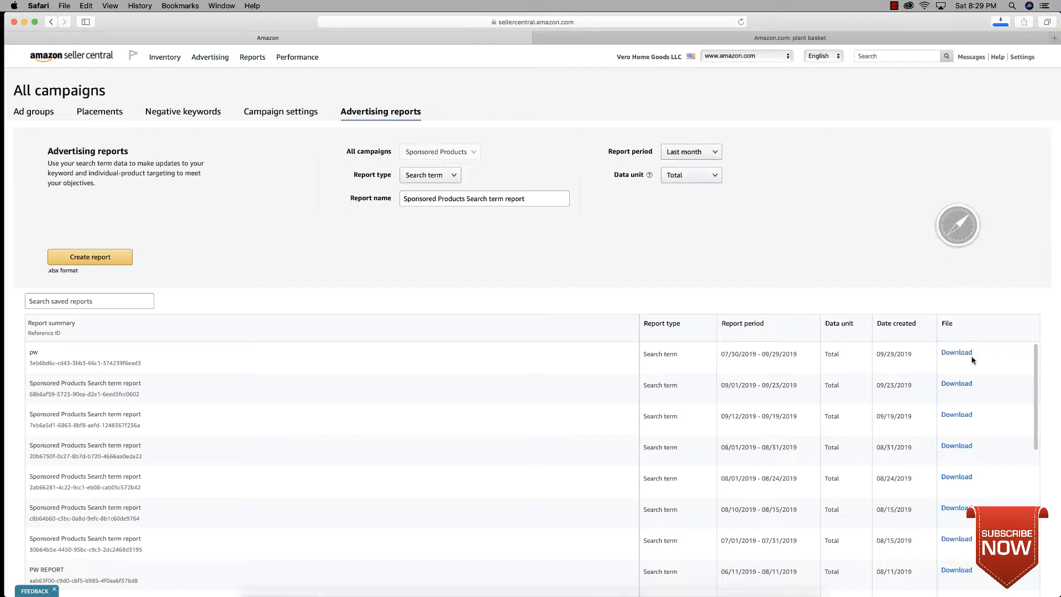
pyautogui.click(718, 581)
pyautogui.click(717, 554)
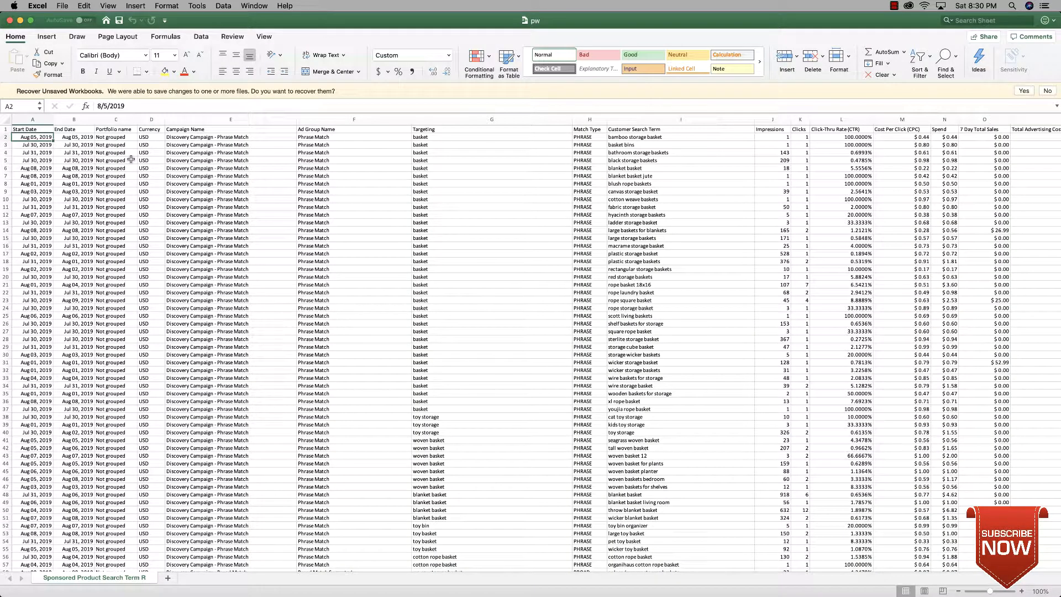
# Step: Create a PivotTable on a new worksheet from the entire search term report data
pyautogui.moveTo(257, 138); pyautogui.dragTo(796, 460)
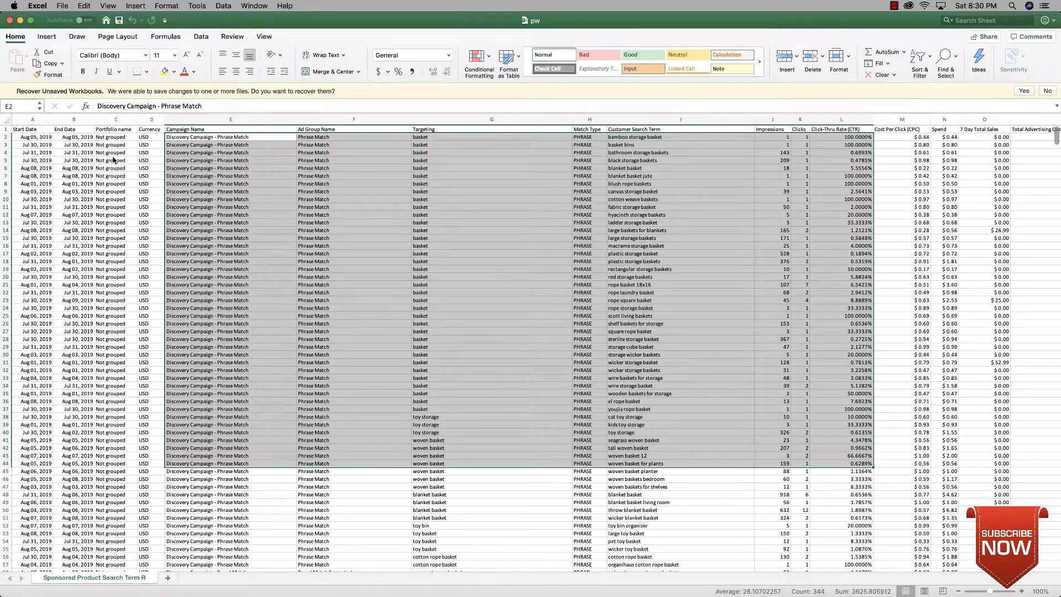
pyautogui.click(33, 138)
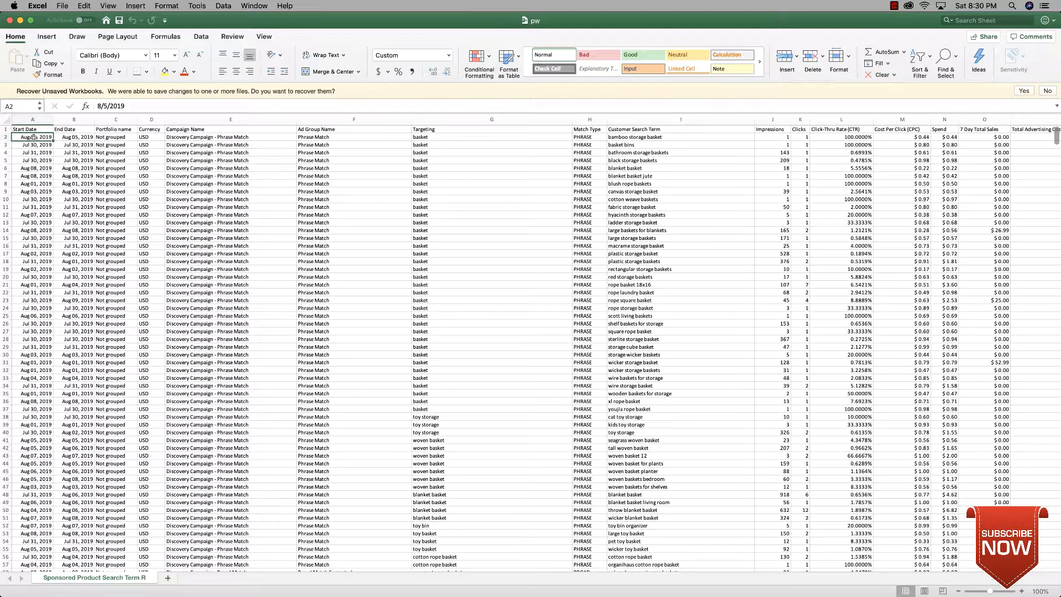
pyautogui.press('super+a')
pyautogui.hscroll(10, 34, 138)
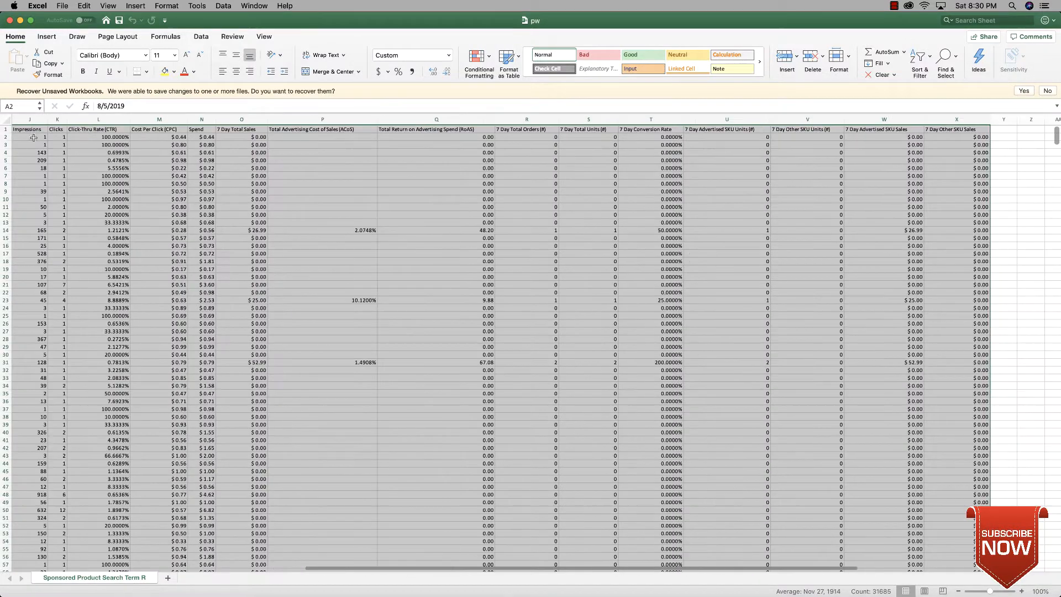
pyautogui.click(50, 38)
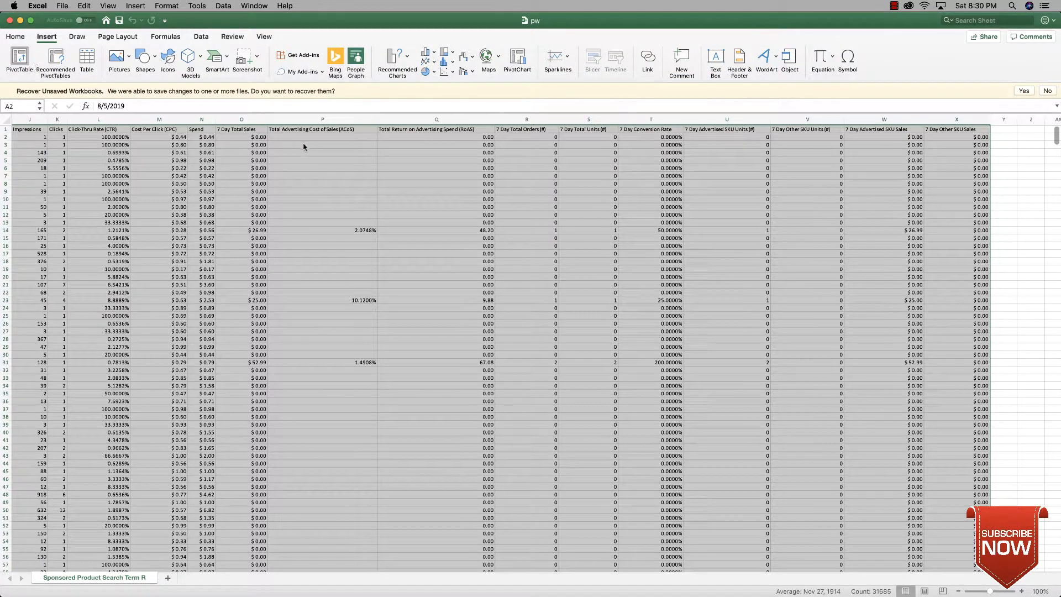
pyautogui.click(20, 61)
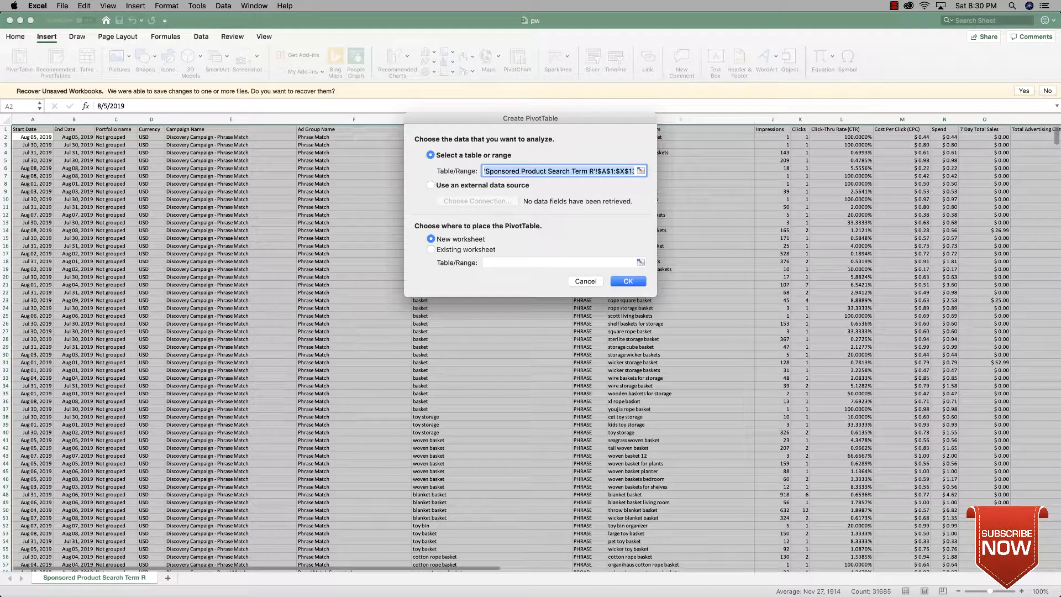
pyautogui.press('Return')
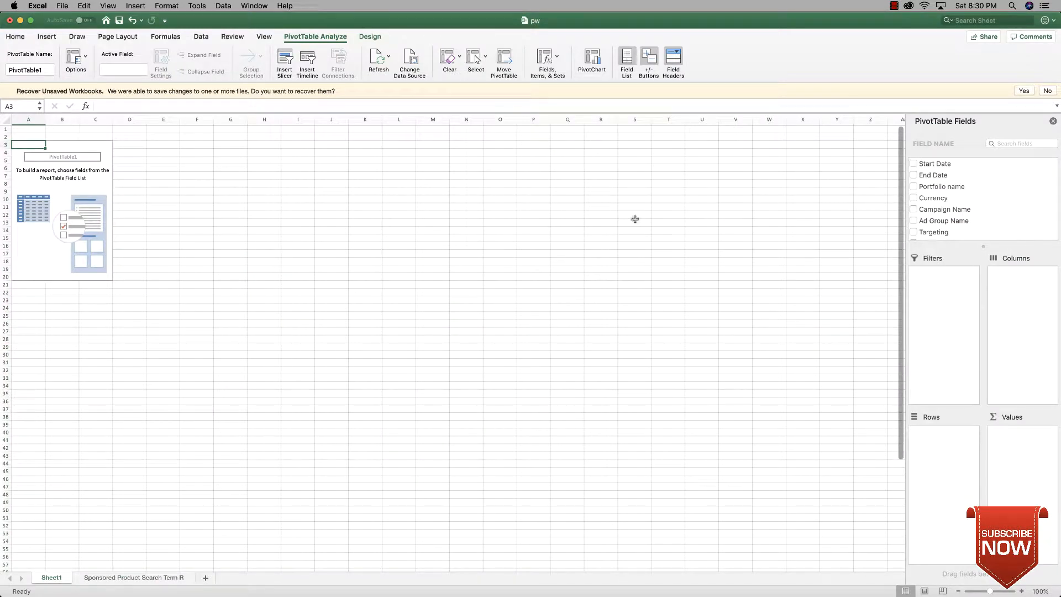
# Step: Add Campaign Name, Ad Group Name, Targeting and Customer Search Term, in that order, as the PivotTable's row fields
pyautogui.scroll(-3, 942, 196)
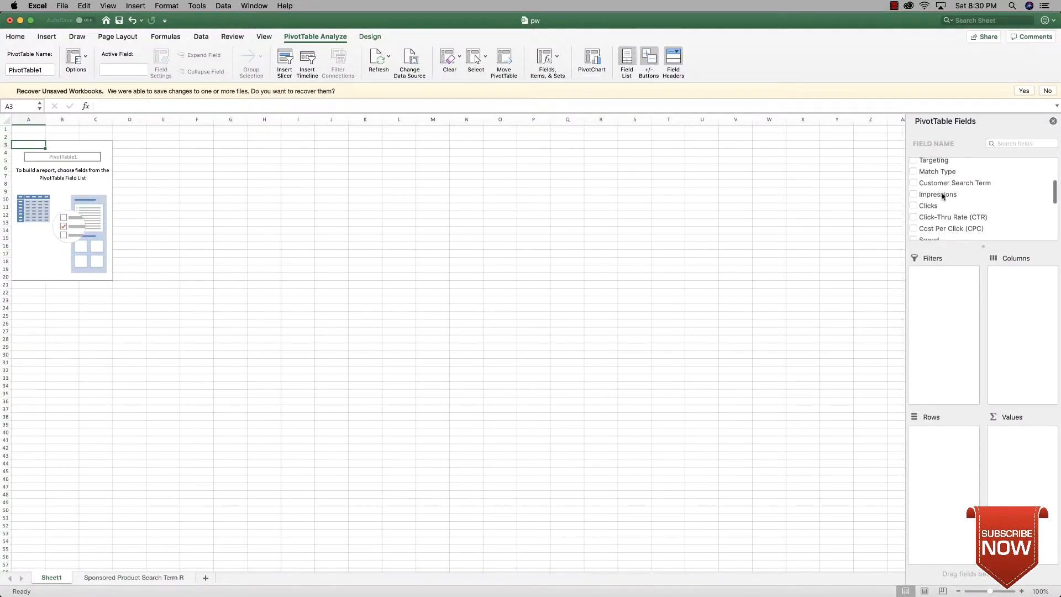
pyautogui.scroll(5, 944, 198)
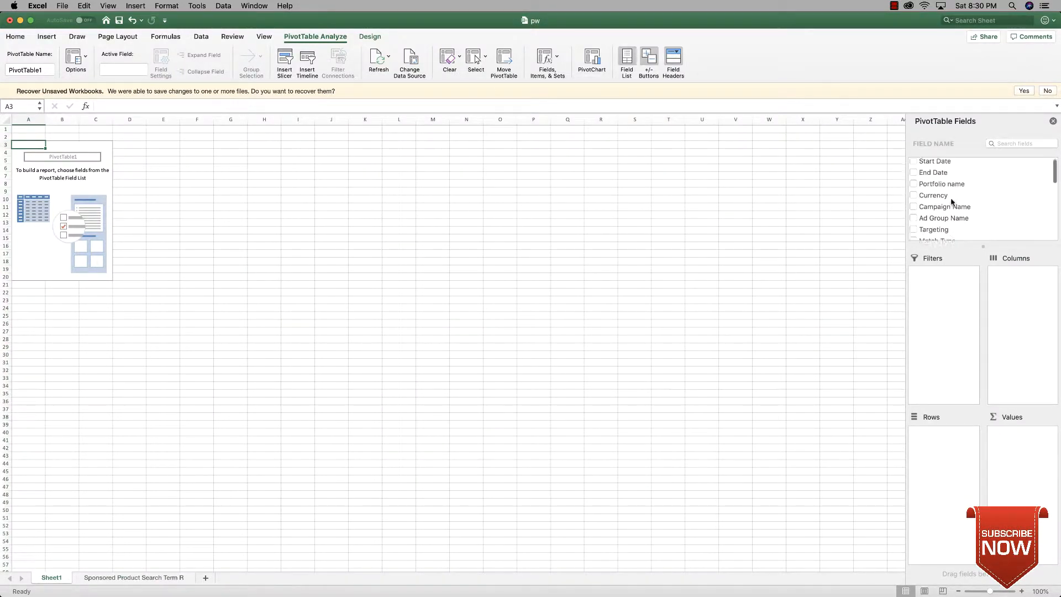
pyautogui.moveTo(940, 208); pyautogui.dragTo(937, 436)
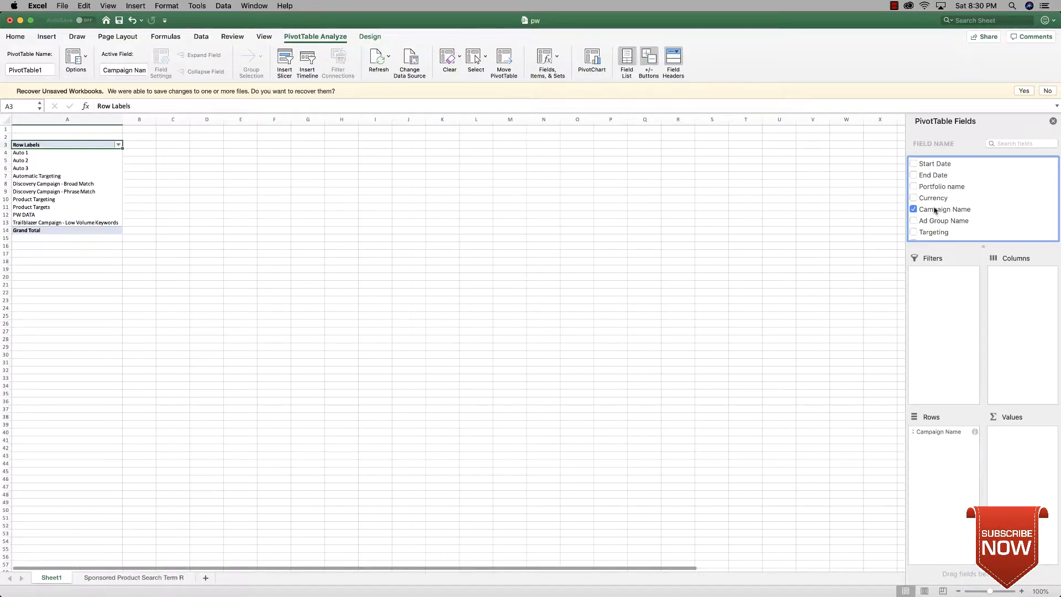
pyautogui.moveTo(933, 222); pyautogui.dragTo(937, 445)
pyautogui.scroll(-1, 946, 224)
pyautogui.moveTo(939, 218); pyautogui.dragTo(938, 454)
pyautogui.scroll(-3, 967, 204)
pyautogui.moveTo(958, 191); pyautogui.dragTo(948, 470)
# Step: Add Spend, 7 Day Total Sales, Clicks and Impressions as summed value fields in the PivotTable
pyautogui.scroll(-5, 946, 204)
pyautogui.scroll(2, 947, 204)
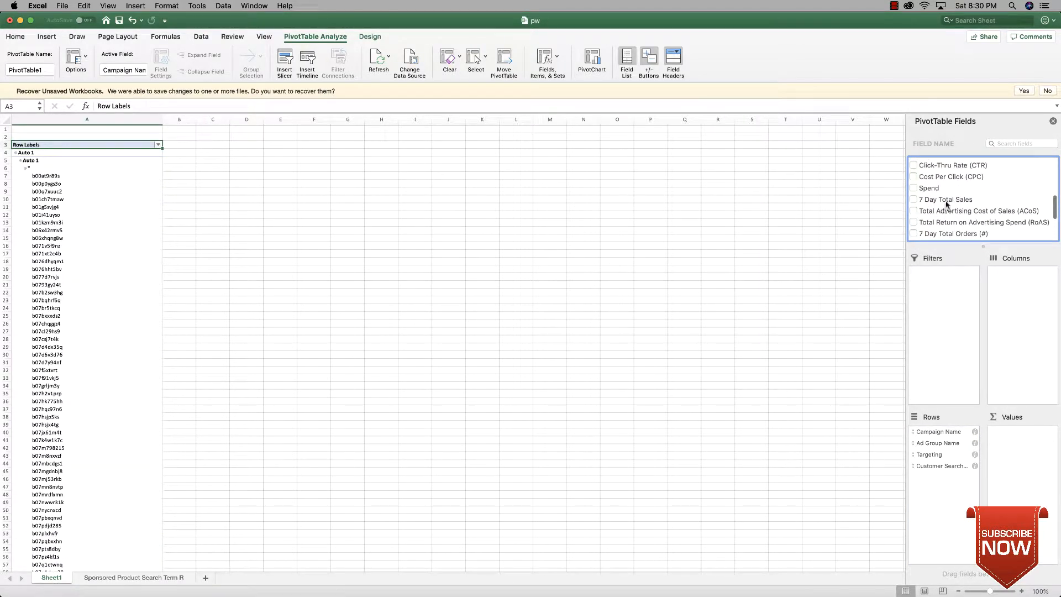
pyautogui.moveTo(929, 190); pyautogui.dragTo(1021, 450)
pyautogui.scroll(5, 961, 218)
pyautogui.moveTo(930, 208); pyautogui.dragTo(1016, 460)
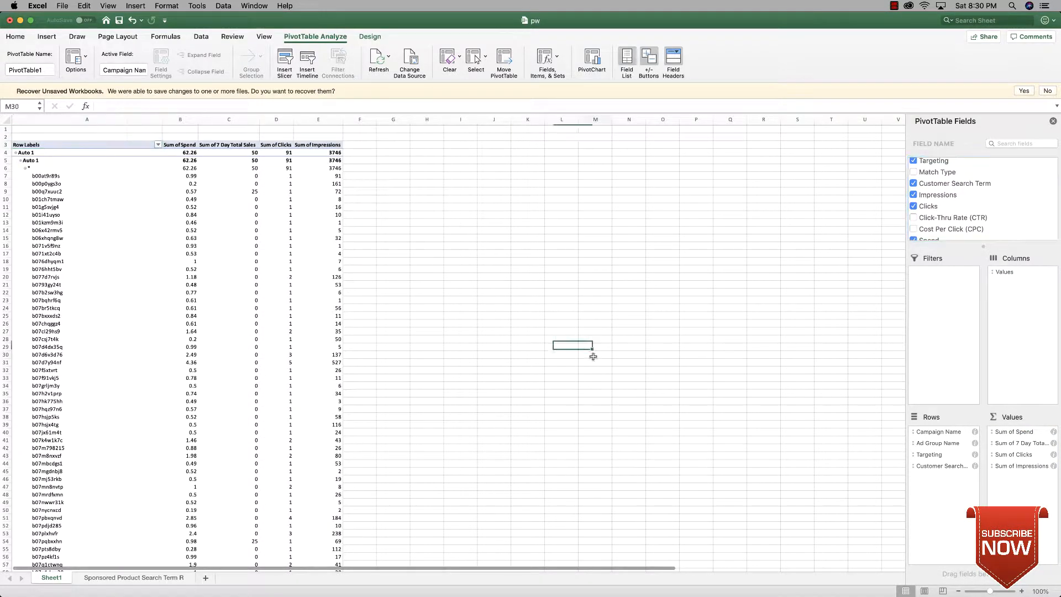
pyautogui.click(600, 355)
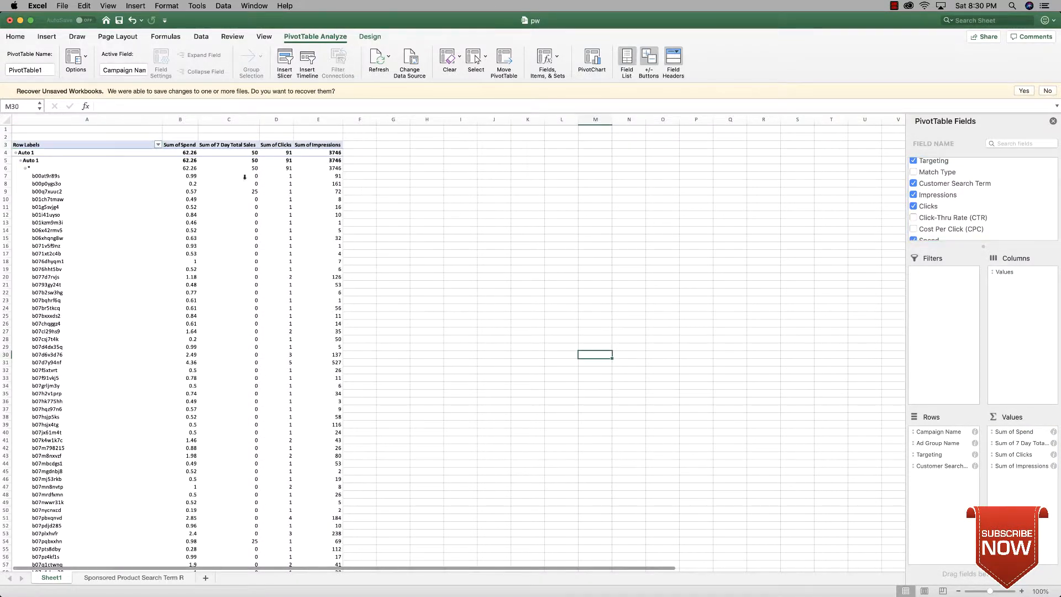
# Step: Sort the PivotTable's campaigns by 7 Day Total Sales from largest to smallest
pyautogui.click(201, 184)
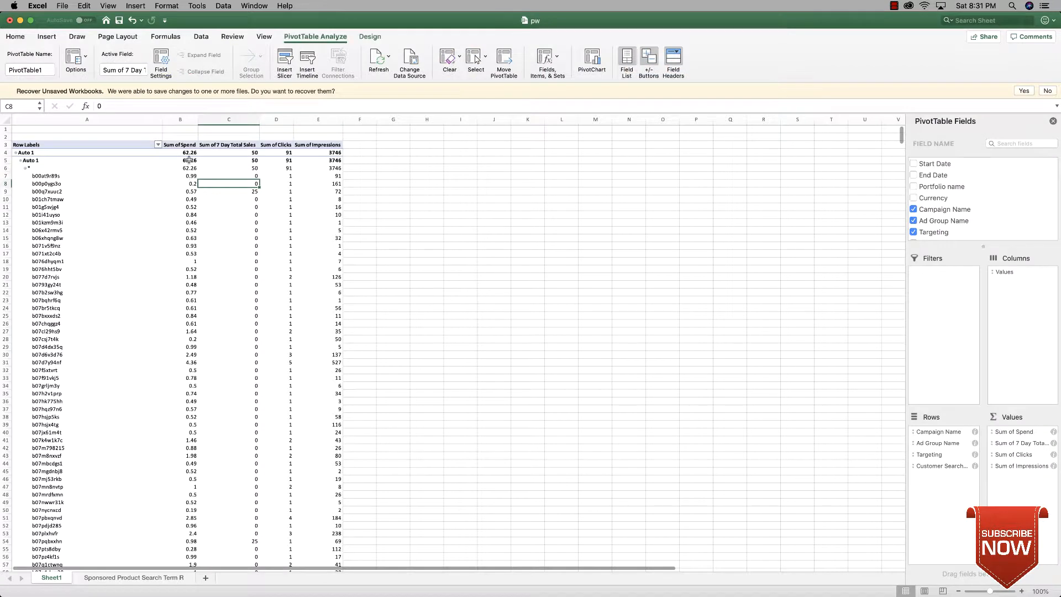
pyautogui.click(192, 154)
pyautogui.click(248, 156)
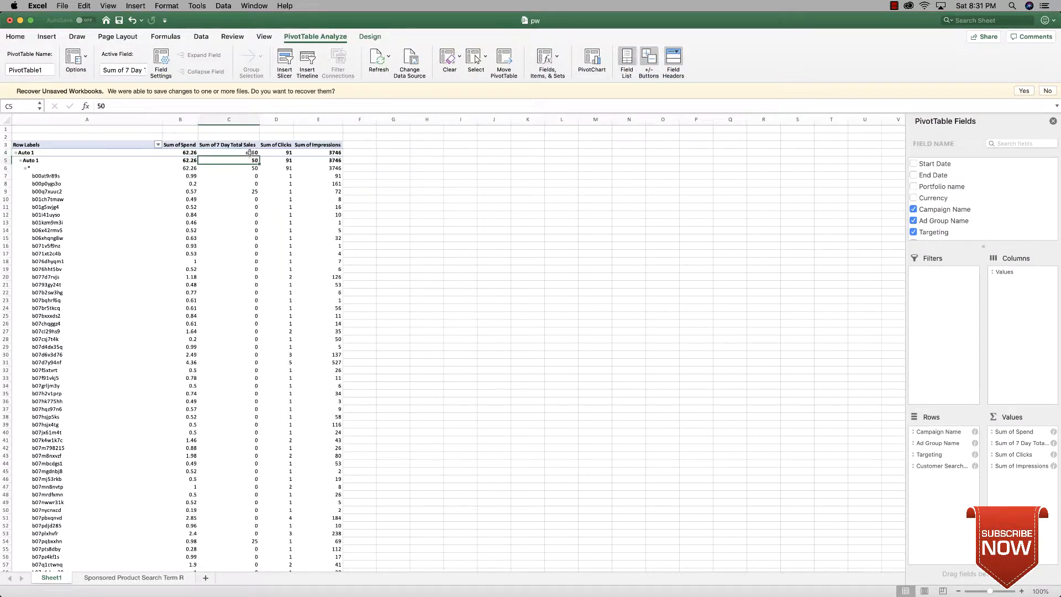
pyautogui.rightClick(250, 151)
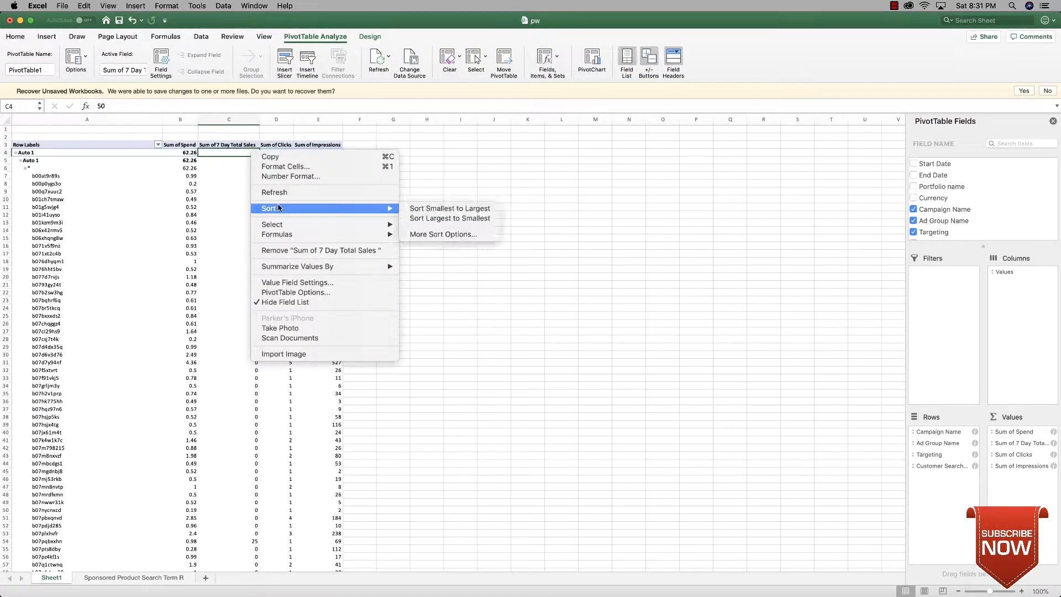
pyautogui.click(436, 219)
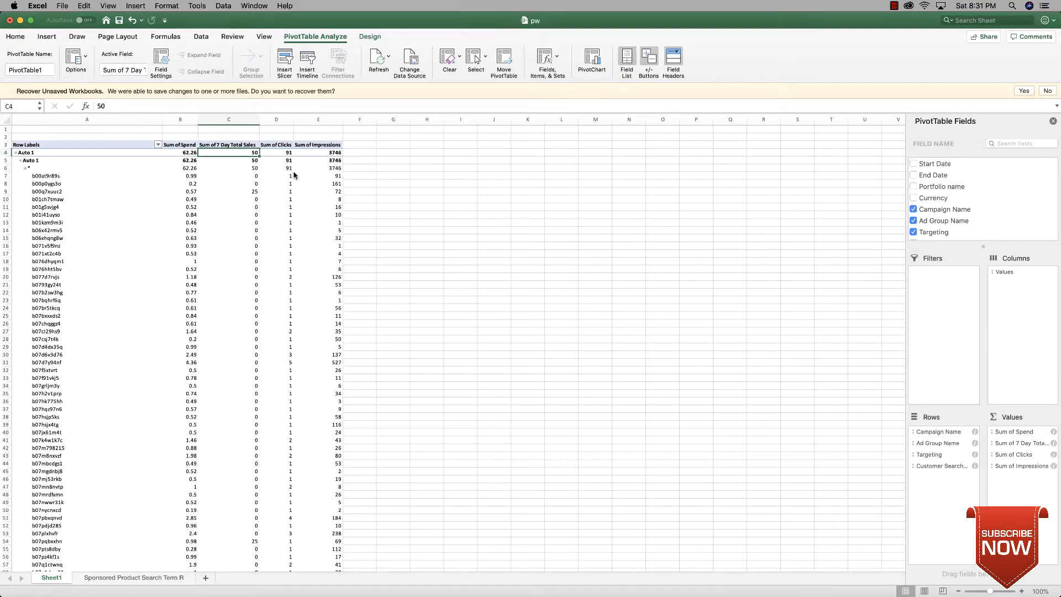
# Step: Sort the ad group level and the targeting level by 7 Day Total Sales from largest to smallest
pyautogui.rightClick(256, 163)
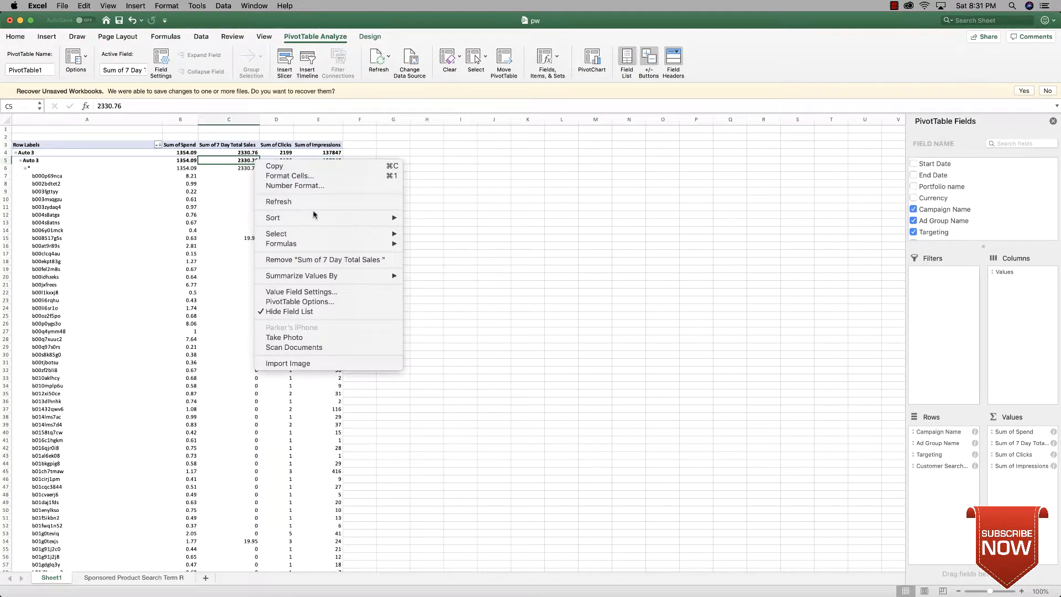
pyautogui.moveTo(385, 217)
pyautogui.click(425, 228)
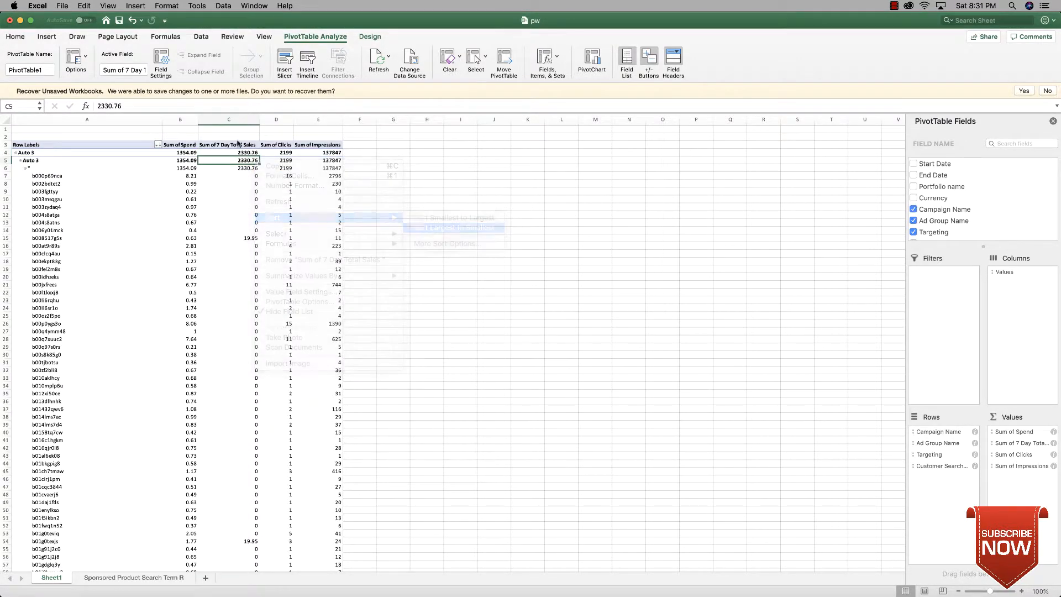
pyautogui.rightClick(248, 171)
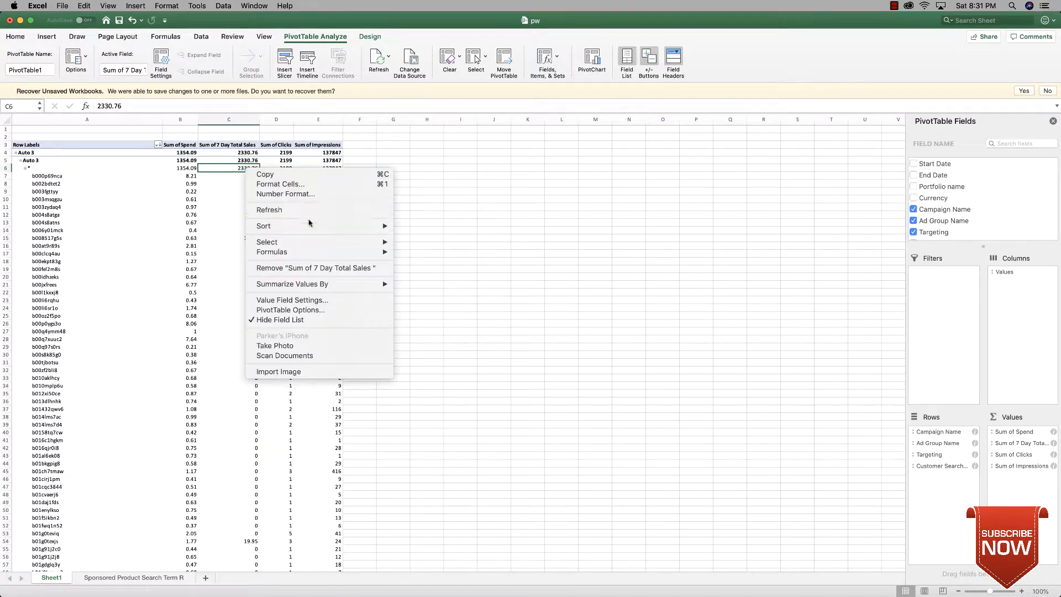
pyautogui.moveTo(381, 226)
pyautogui.click(414, 238)
# Step: Sort the customer search terms within each target by 7 Day Total Sales from largest to smallest
pyautogui.rightClick(245, 176)
pyautogui.moveTo(365, 233)
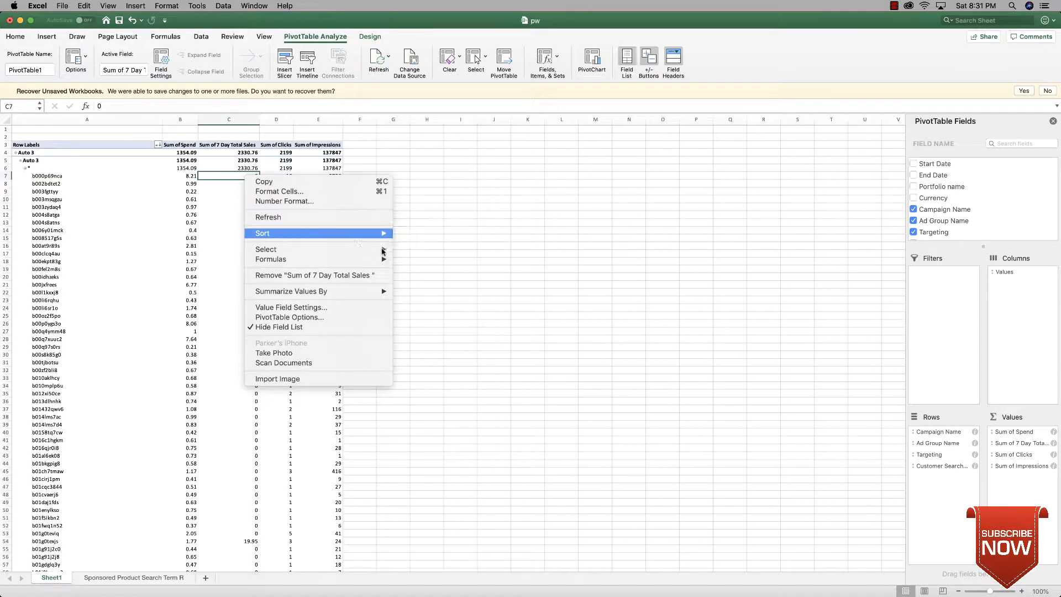
pyautogui.click(429, 244)
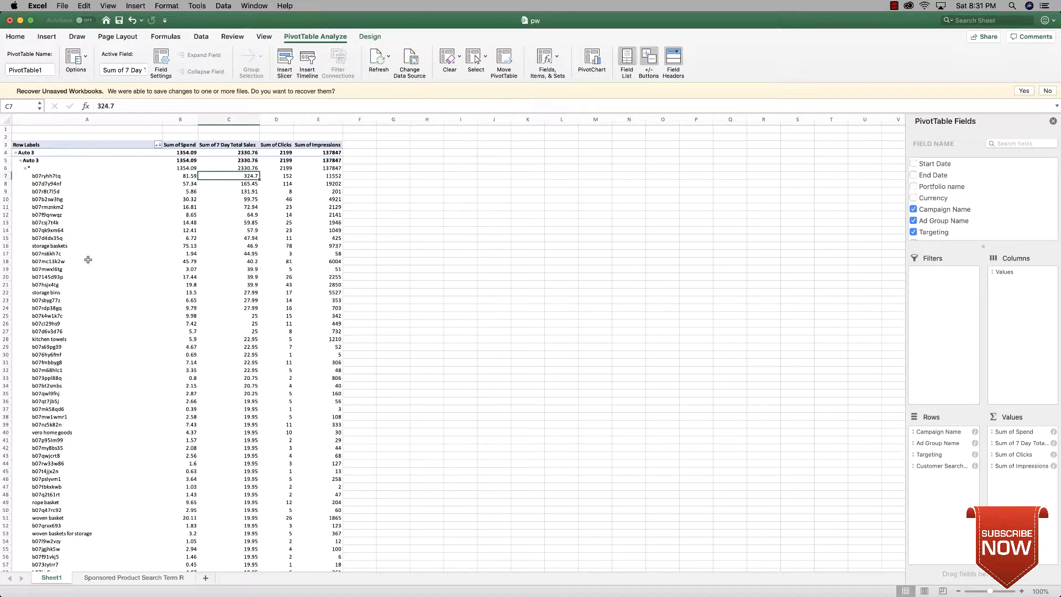
# Step: Find the PW DATA campaign in the PivotTable and examine the spend, sales and clicks of its "pivot tables" ad group
pyautogui.scroll(-20, 169, 232)
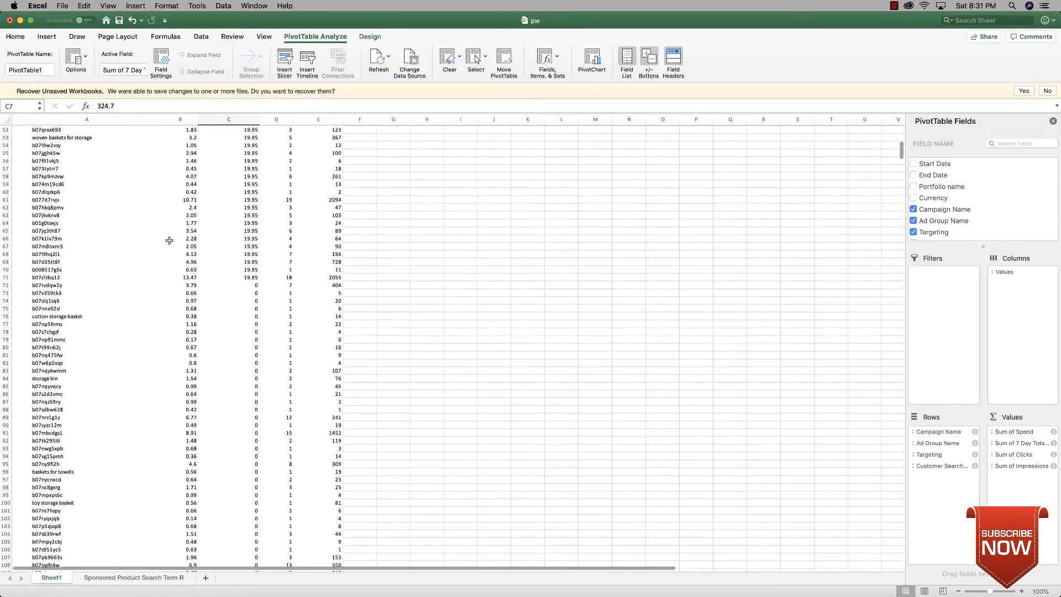
pyautogui.scroll(-20, 168, 240)
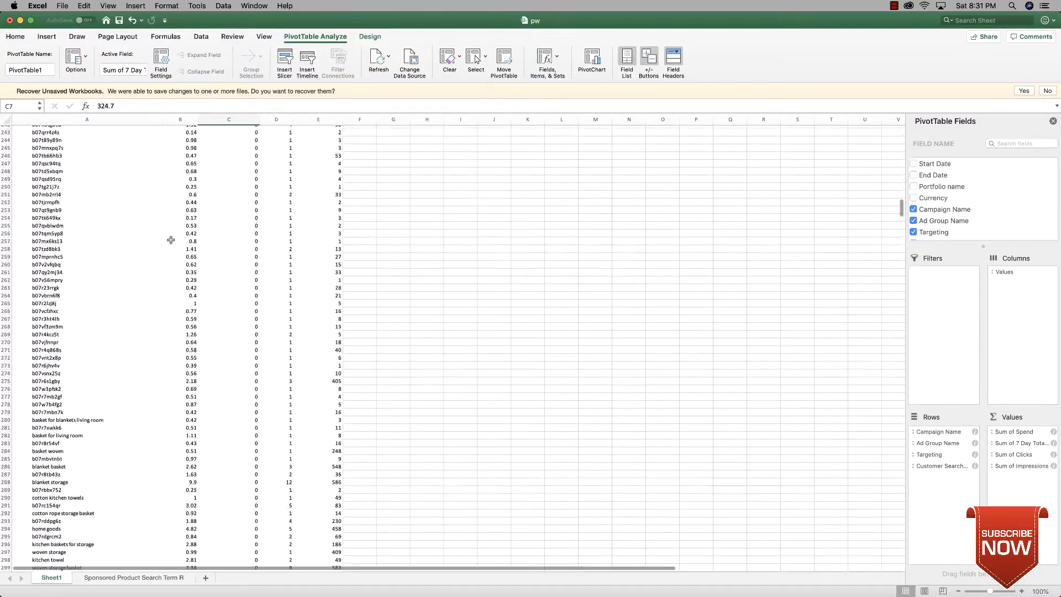
pyautogui.scroll(-20, 170, 241)
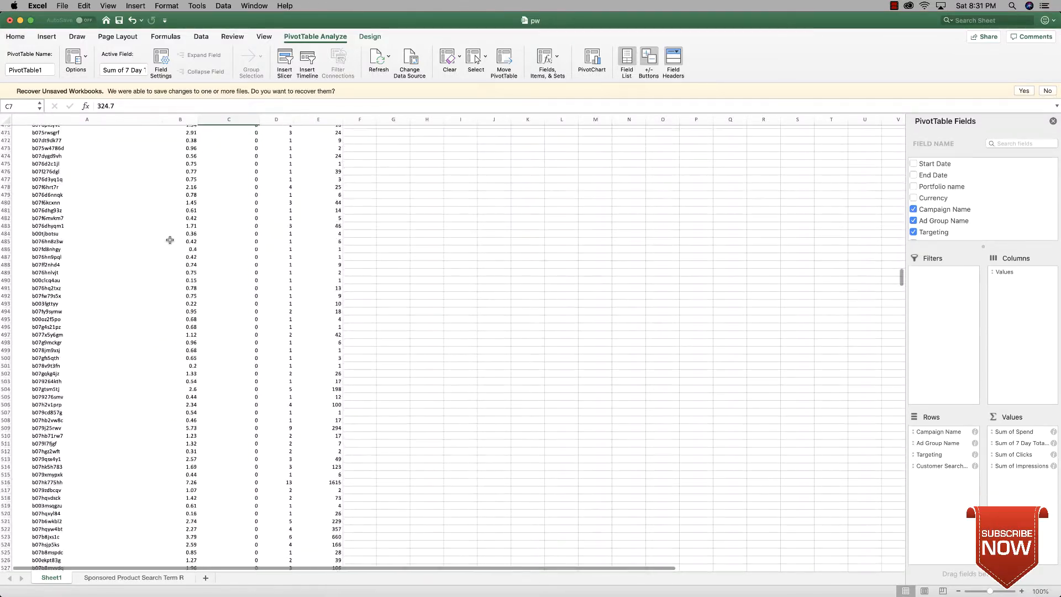
pyautogui.scroll(-15, 170, 240)
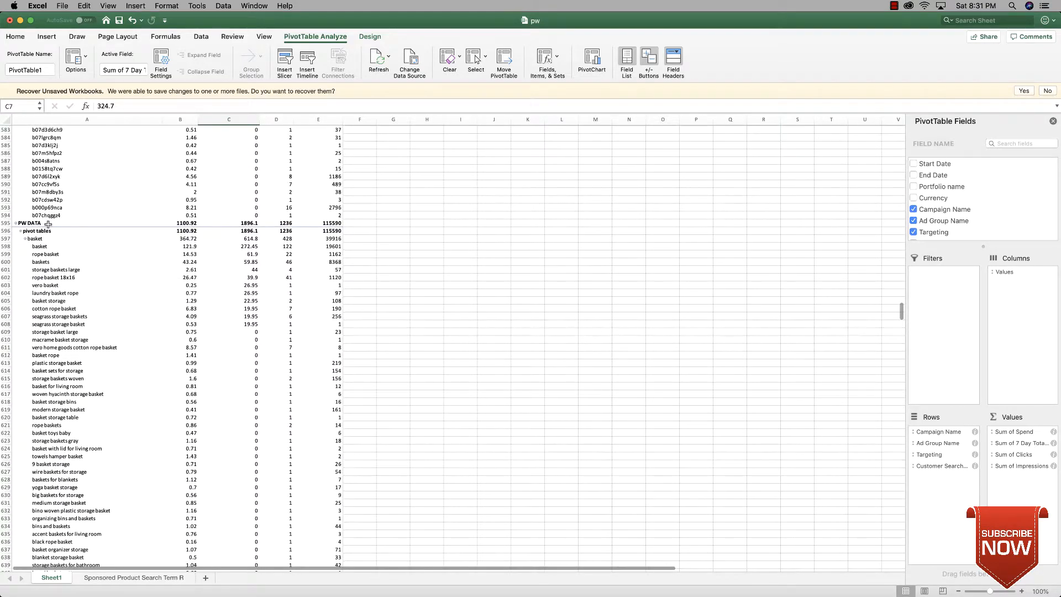
pyautogui.scroll(-1, 48, 223)
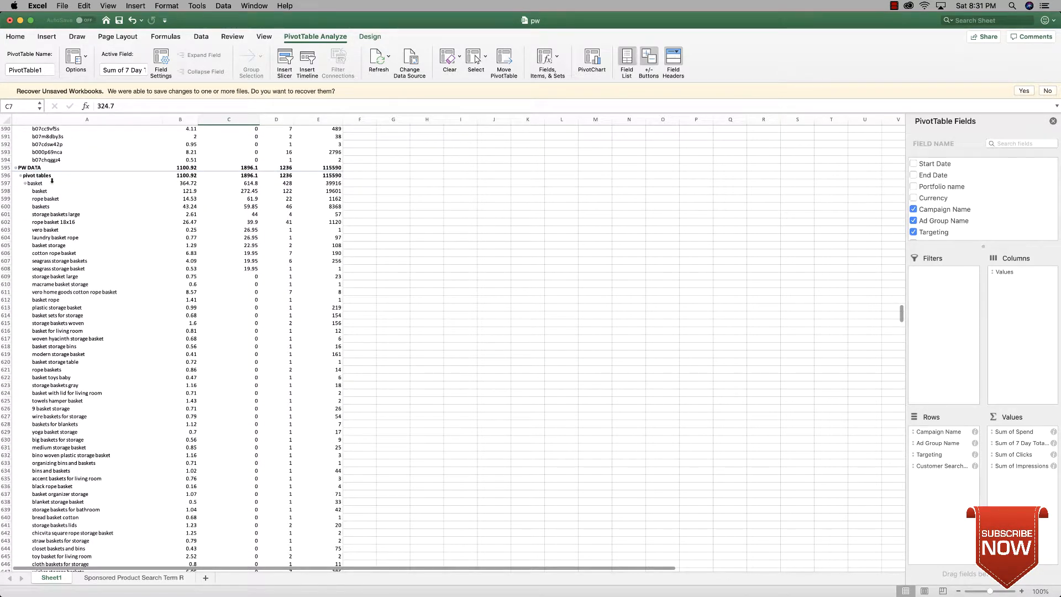
pyautogui.moveTo(53, 175); pyautogui.dragTo(247, 177)
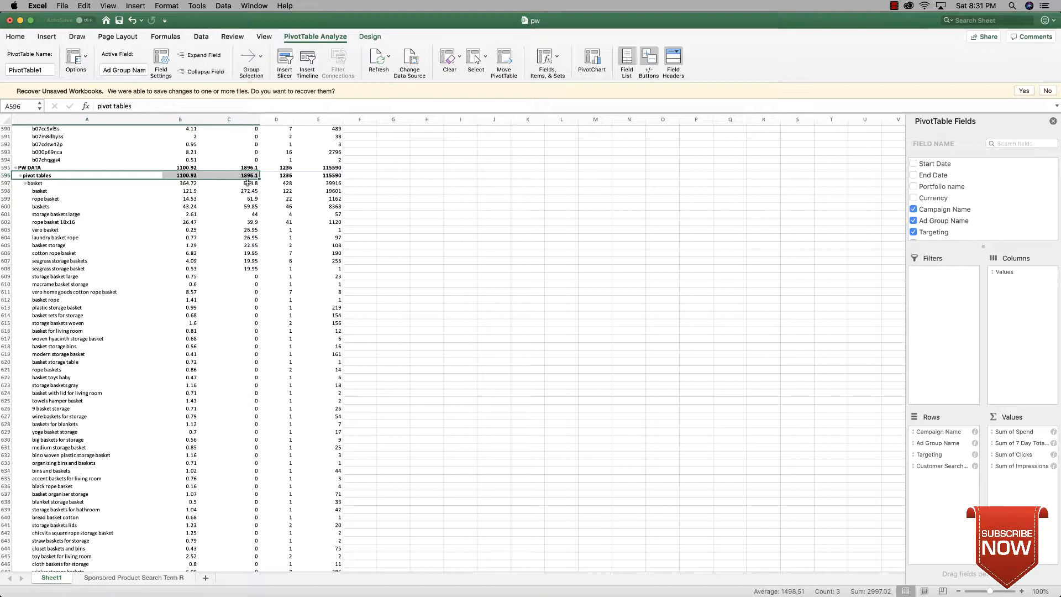
pyautogui.click(90, 201)
pyautogui.moveTo(56, 176); pyautogui.dragTo(277, 176)
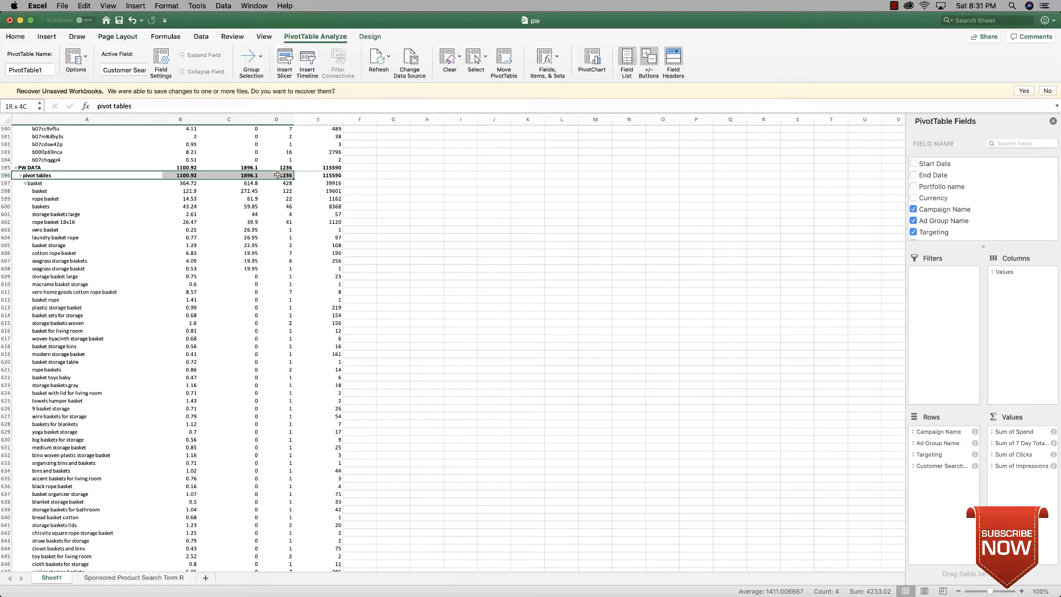
pyautogui.moveTo(284, 174)
pyautogui.mouseDown()
pyautogui.moveTo(21, 170)
pyautogui.moveTo(247, 181)
pyautogui.moveTo(284, 172)
pyautogui.moveTo(116, 171)
pyautogui.moveTo(284, 168)
pyautogui.moveTo(288, 178)
pyautogui.mouseUp()
pyautogui.click(82, 206)
# Step: Compare the "basket" target's totals with its search terms "basket", "storage baskets large" and "seagrass storage basket", looking at spend and sales
pyautogui.moveTo(33, 184); pyautogui.dragTo(344, 183)
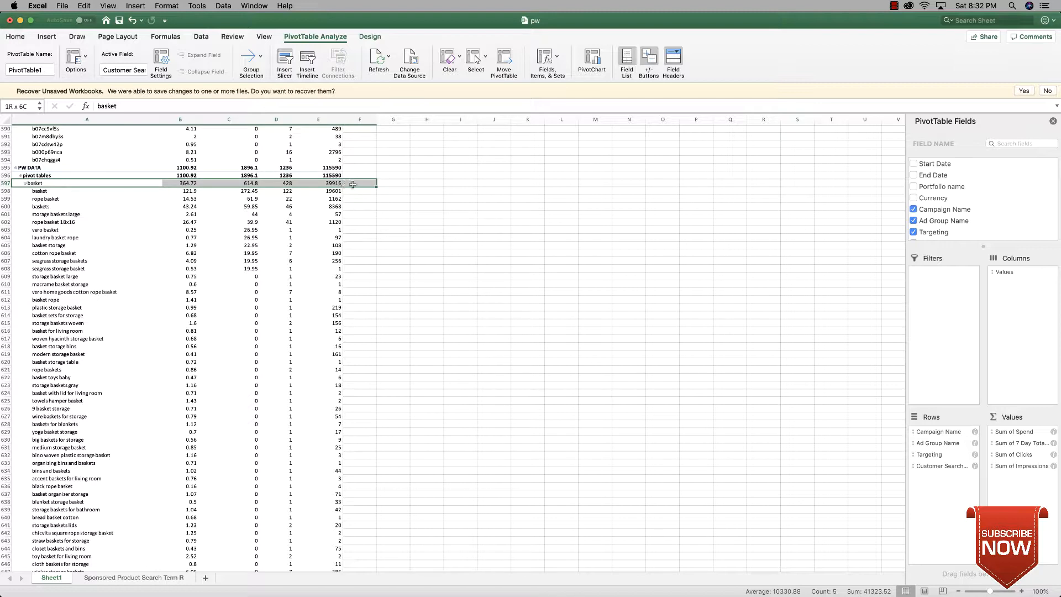
pyautogui.click(313, 199)
pyautogui.moveTo(36, 188); pyautogui.dragTo(332, 191)
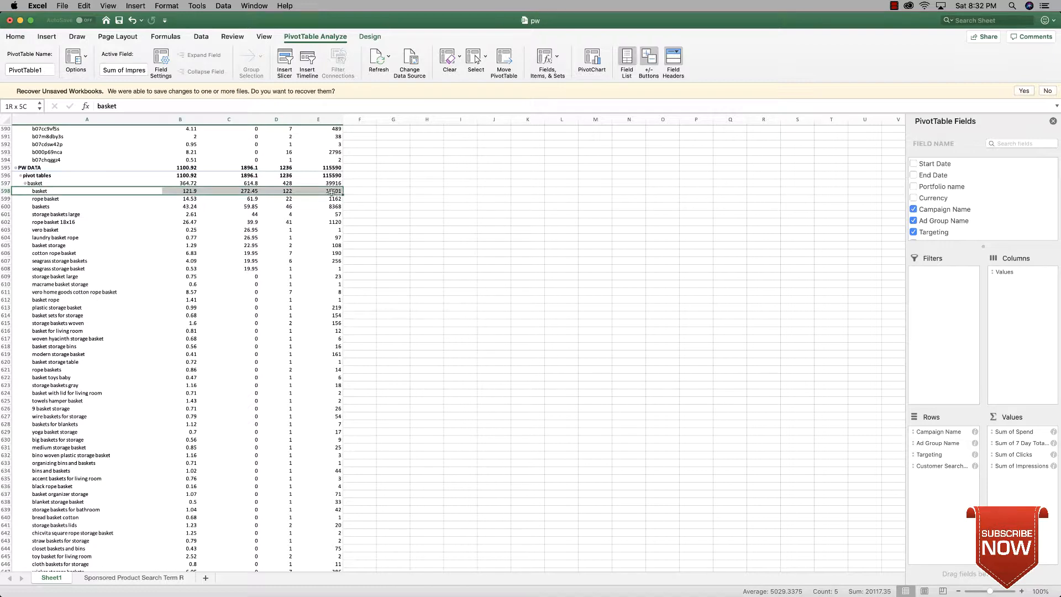
pyautogui.moveTo(50, 216); pyautogui.dragTo(108, 215)
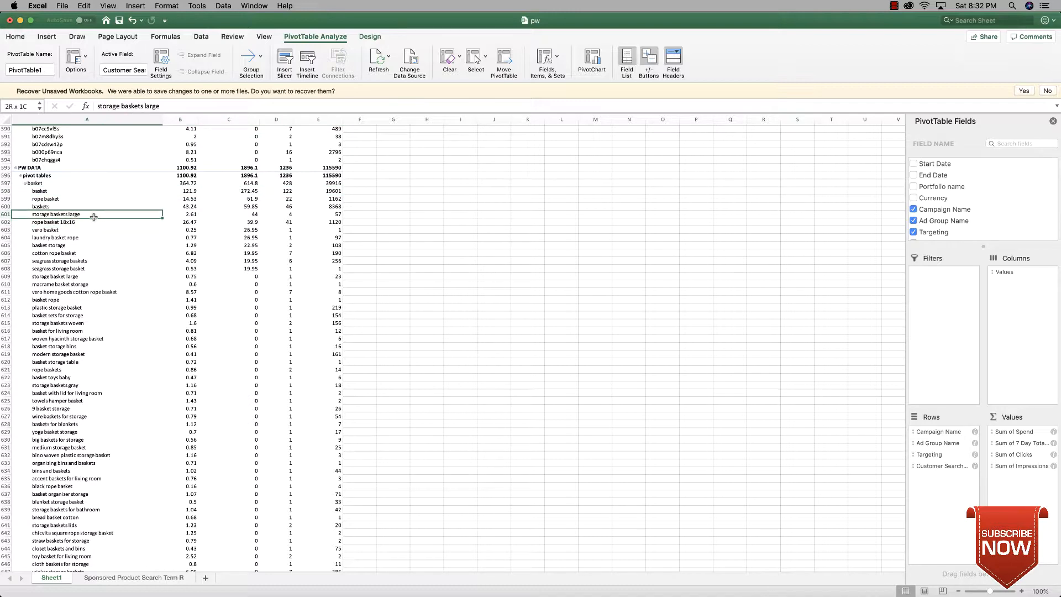
pyautogui.moveTo(108, 216); pyautogui.dragTo(247, 215)
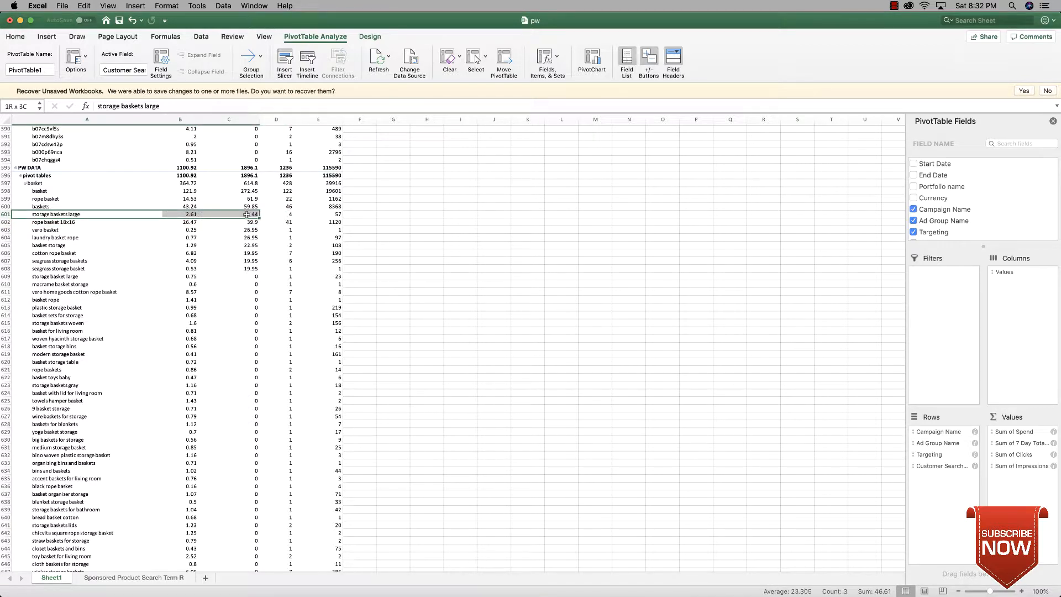
pyautogui.moveTo(44, 269); pyautogui.dragTo(232, 271)
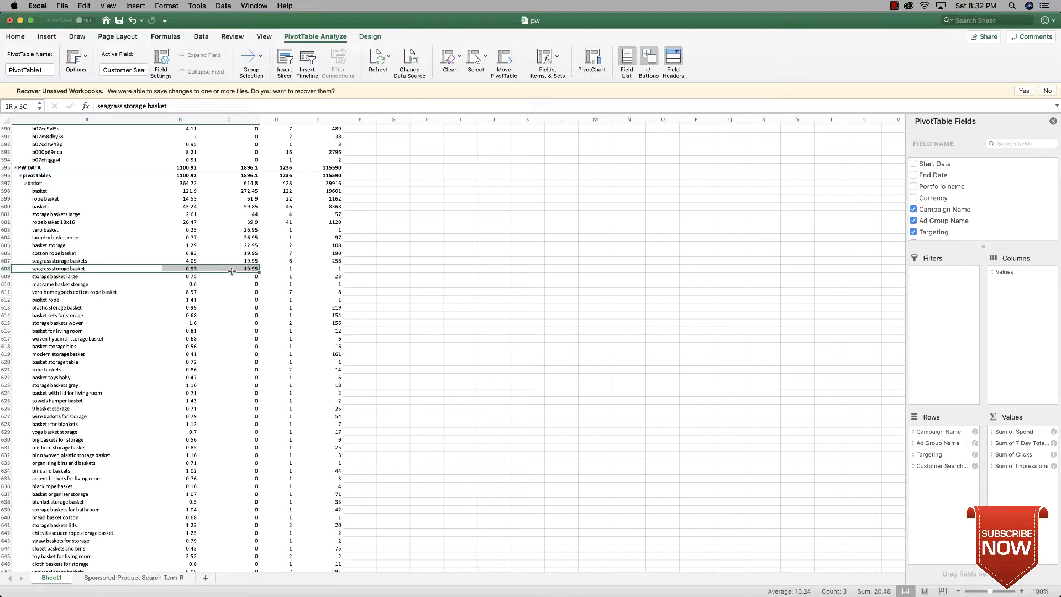
pyautogui.click(417, 251)
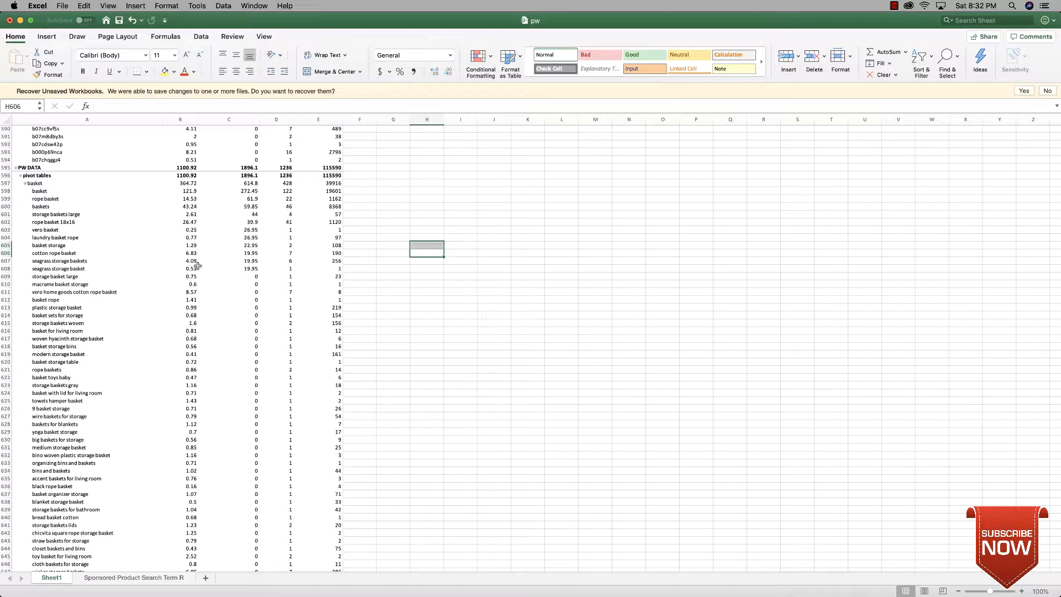
pyautogui.moveTo(228, 176)
pyautogui.mouseDown()
pyautogui.moveTo(275, 299)
pyautogui.moveTo(252, 300)
pyautogui.moveTo(223, 191)
pyautogui.mouseUp()
pyautogui.click(350, 262)
pyautogui.click(223, 191)
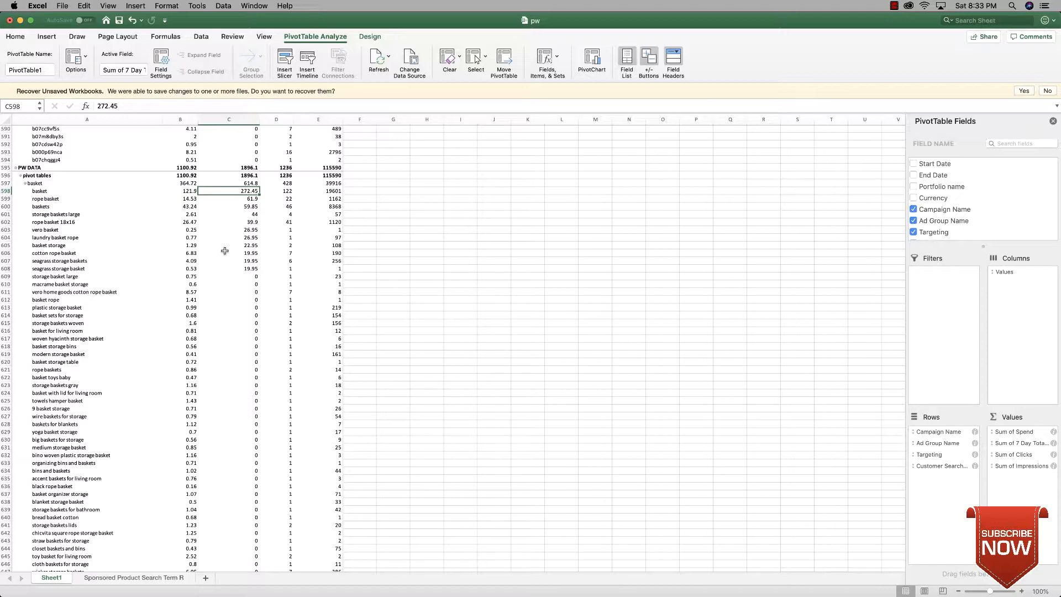
# Step: Sort the campaign level and the ad group level of the PivotTable by Sum of Spend from largest to smallest
pyautogui.scroll(20, 225, 252)
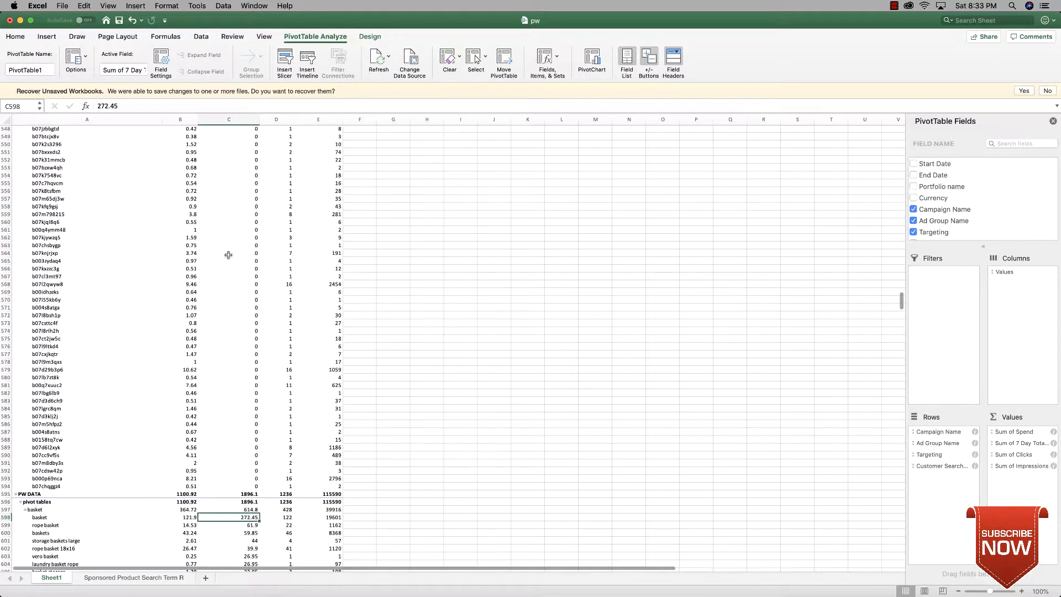
pyautogui.scroll(15, 233, 253)
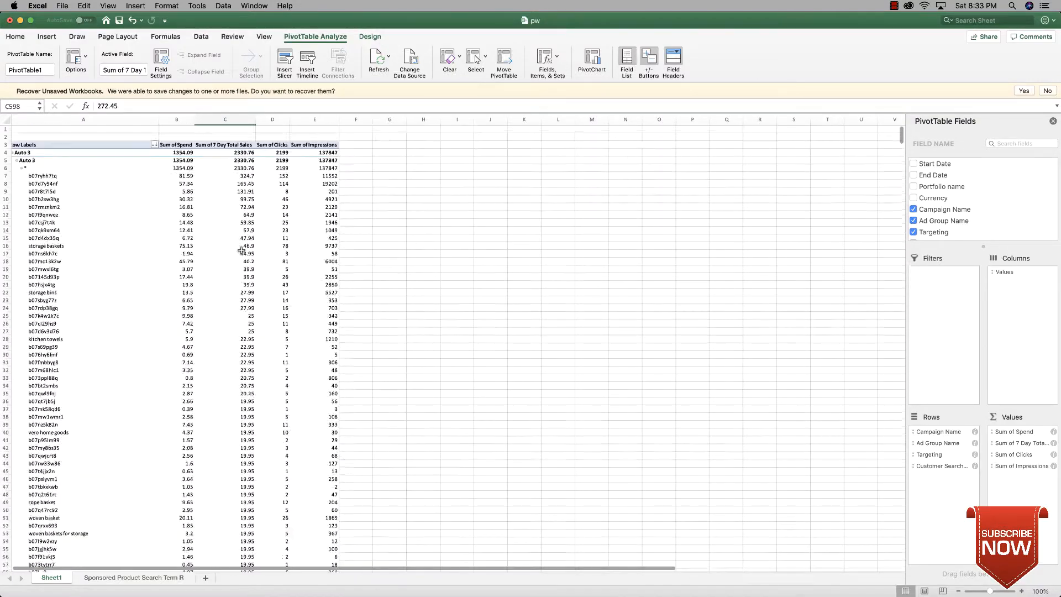
pyautogui.click(175, 154)
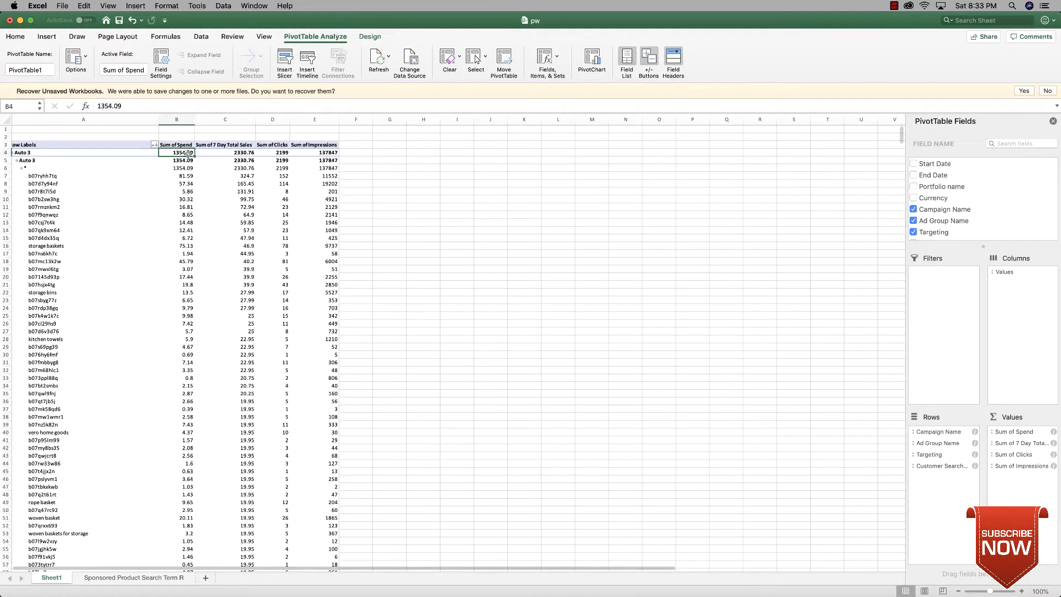
pyautogui.rightClick(187, 154)
pyautogui.moveTo(243, 211)
pyautogui.click(361, 222)
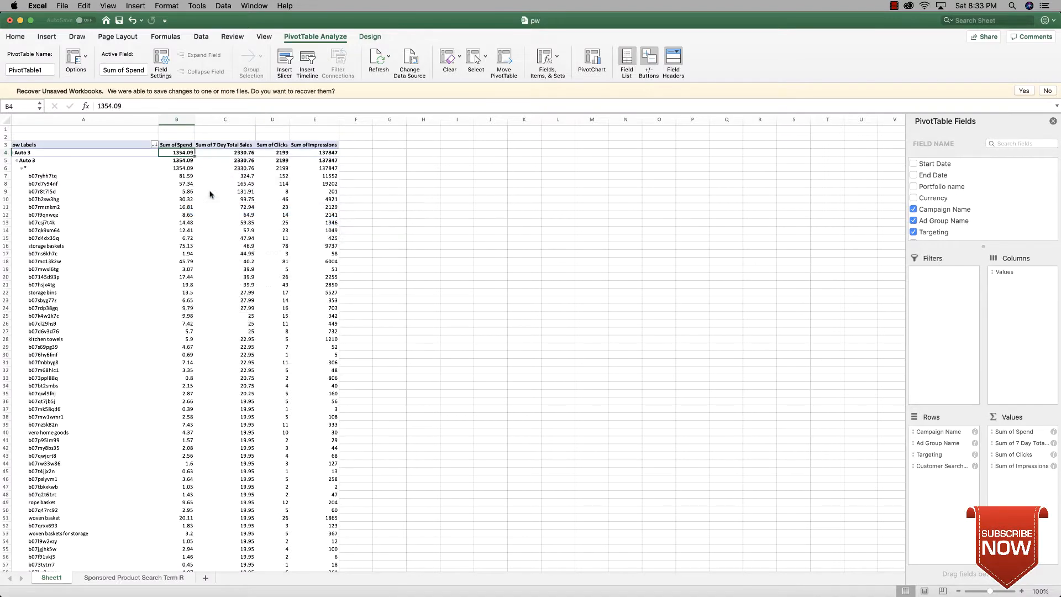
pyautogui.click(181, 161)
pyautogui.rightClick(181, 160)
pyautogui.moveTo(237, 218)
pyautogui.click(320, 228)
# Step: Sort the targeting level and the customer search terms by Sum of Spend from largest to smallest
pyautogui.click(186, 167)
pyautogui.rightClick(186, 168)
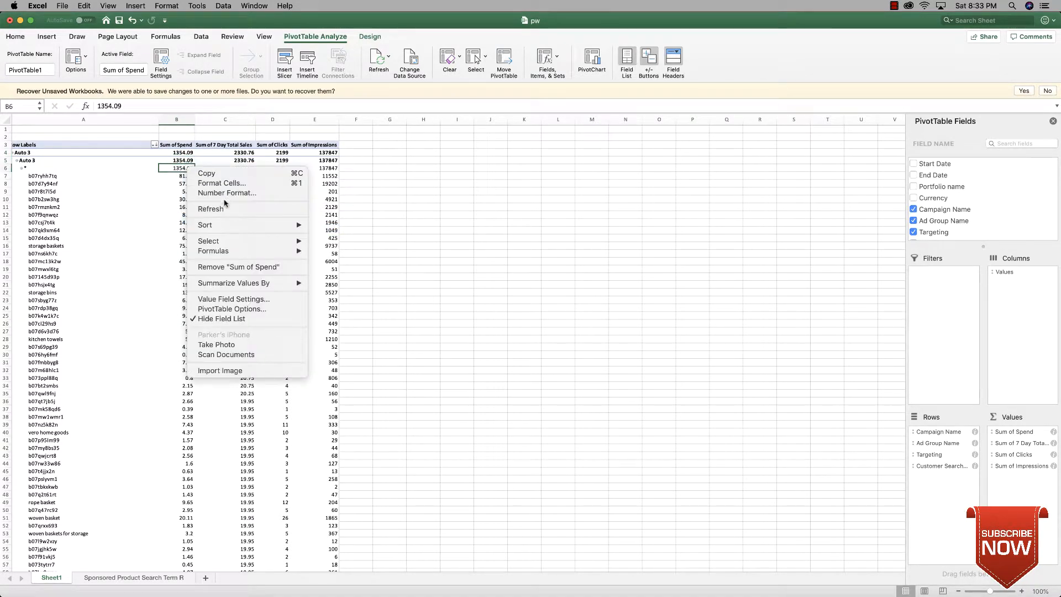
pyautogui.moveTo(282, 226)
pyautogui.click(354, 235)
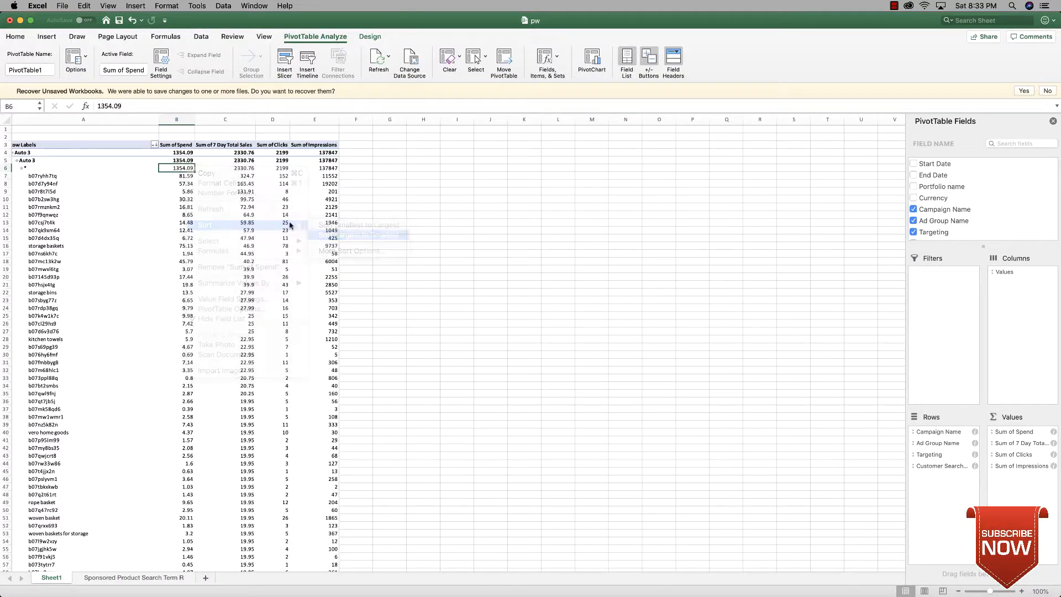
pyautogui.click(177, 177)
pyautogui.rightClick(178, 177)
pyautogui.moveTo(243, 235)
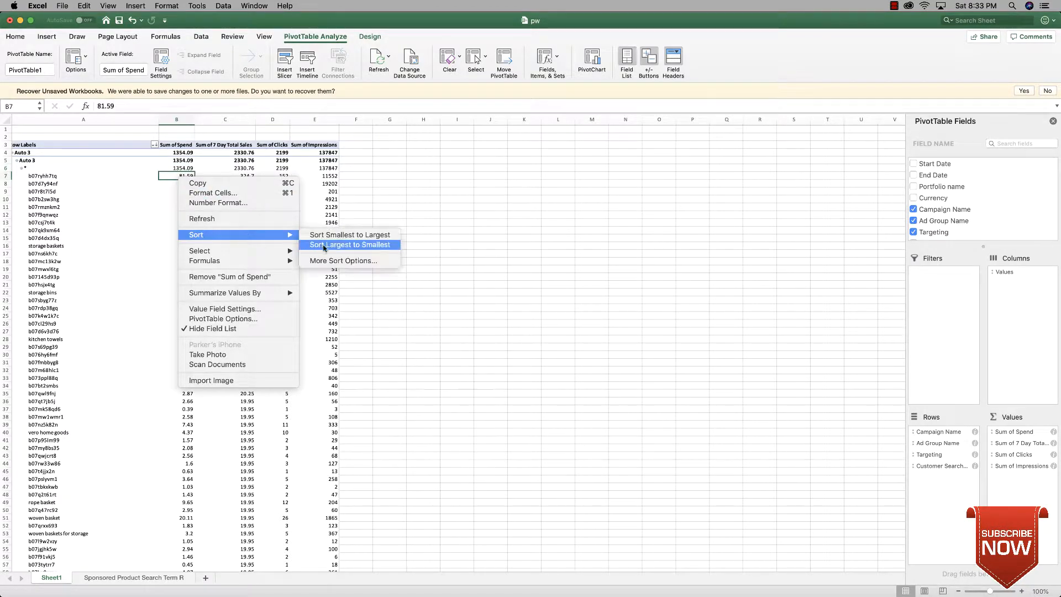
pyautogui.click(325, 247)
# Step: Find the PW DATA campaign and examine the spend and sales of the highest-spending search terms under its "basket" target
pyautogui.scroll(-20, 269, 285)
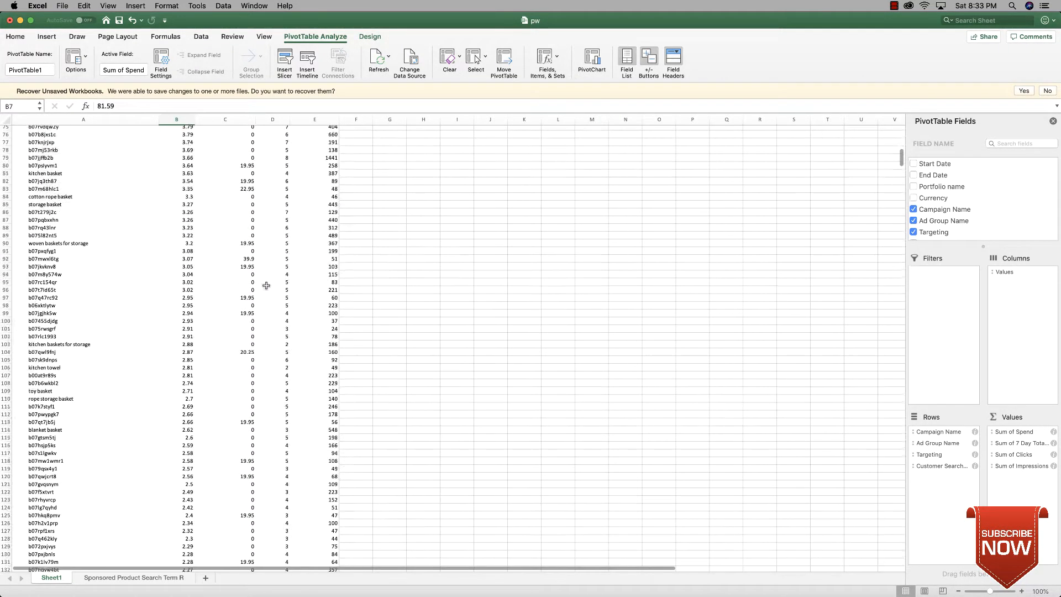
pyautogui.scroll(-20, 271, 285)
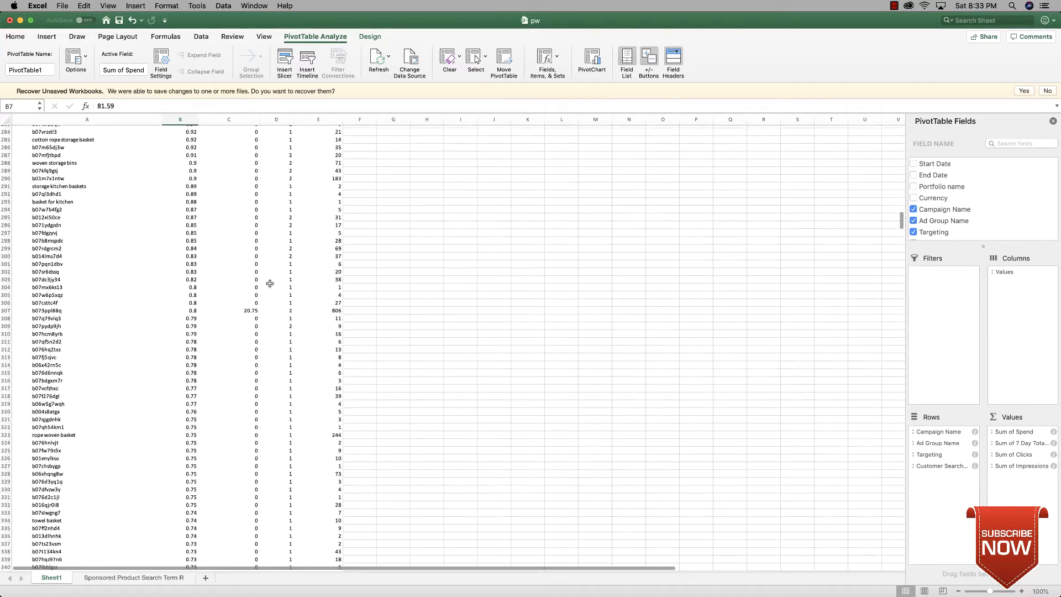
pyautogui.scroll(-20, 269, 284)
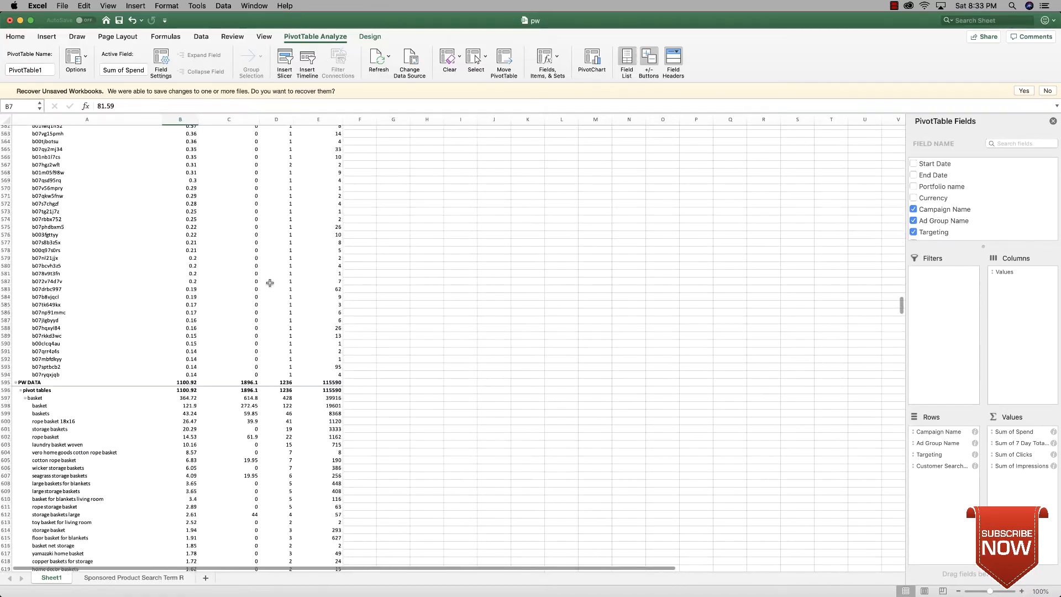
pyautogui.scroll(-2, 269, 282)
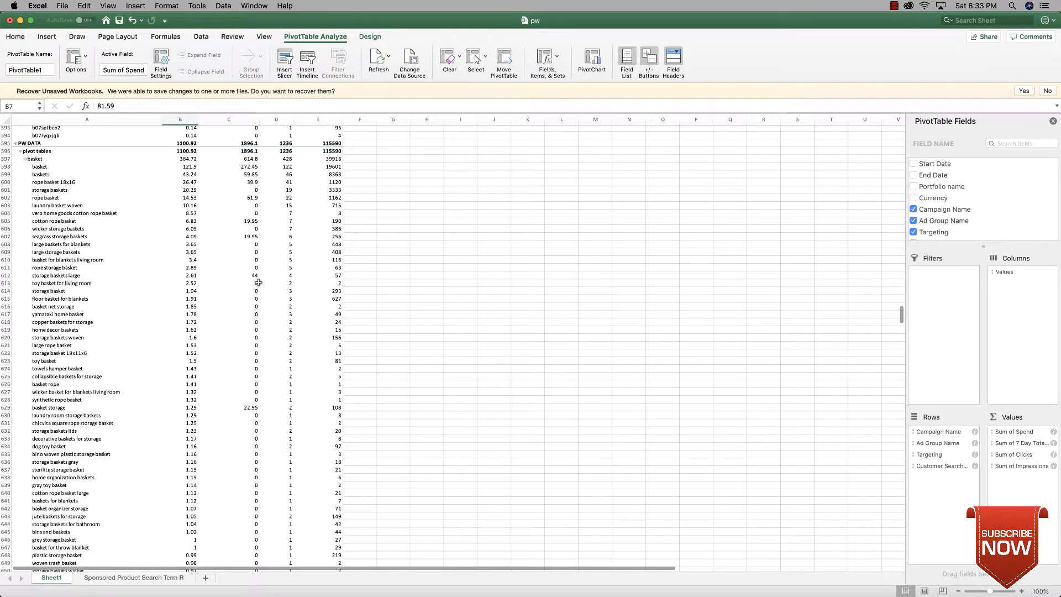
pyautogui.scroll(-1, 258, 282)
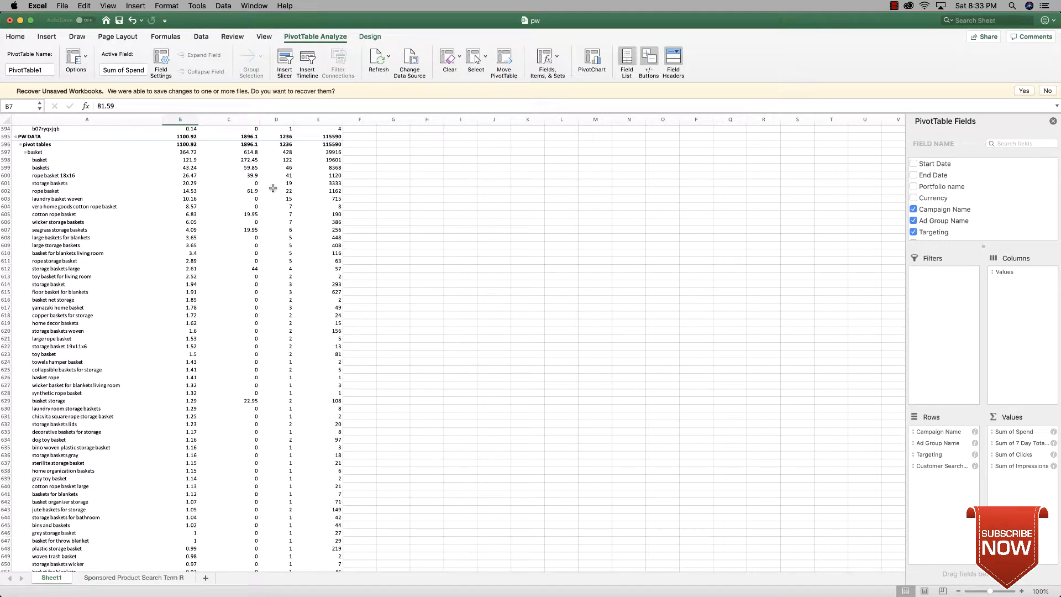
pyautogui.moveTo(190, 145); pyautogui.dragTo(226, 173)
pyautogui.click(151, 189)
pyautogui.click(228, 175)
# Step: Examine the spend, sales, clicks and impressions of the "storage baskets" search term under the "basket" target
pyautogui.moveTo(66, 183); pyautogui.dragTo(247, 185)
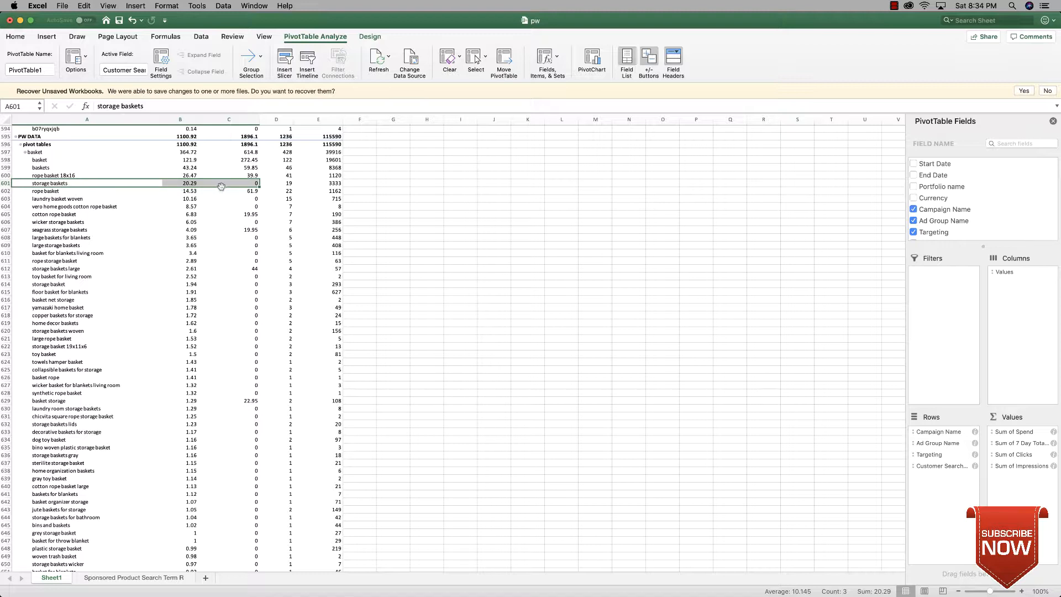
pyautogui.click(287, 184)
pyautogui.moveTo(288, 185)
pyautogui.mouseDown()
pyautogui.moveTo(277, 188)
pyautogui.moveTo(292, 183)
pyautogui.mouseUp()
pyautogui.click(453, 174)
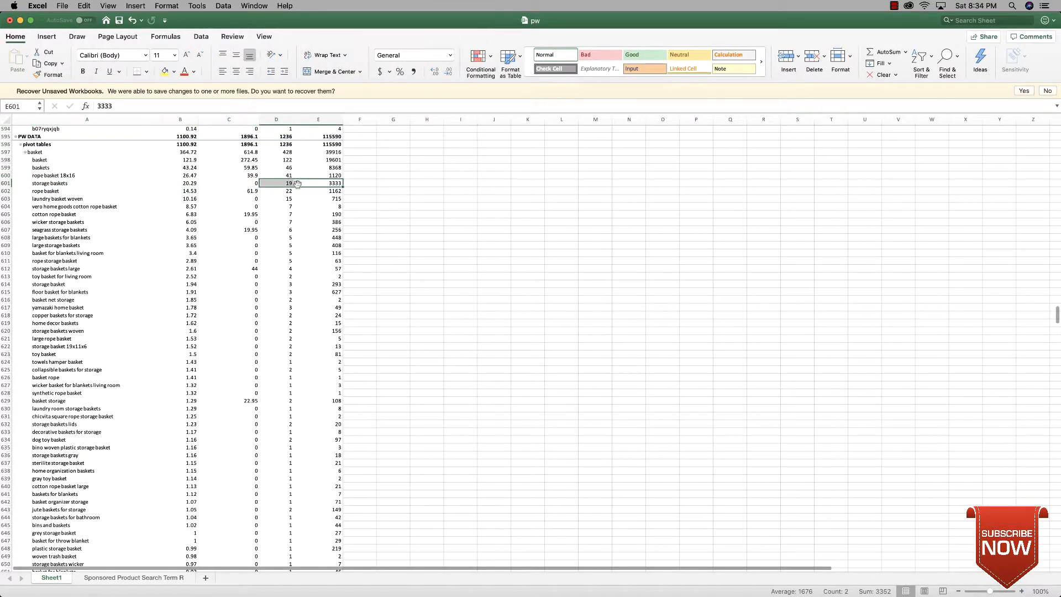
pyautogui.click(385, 182)
pyautogui.click(297, 183)
pyautogui.click(289, 189)
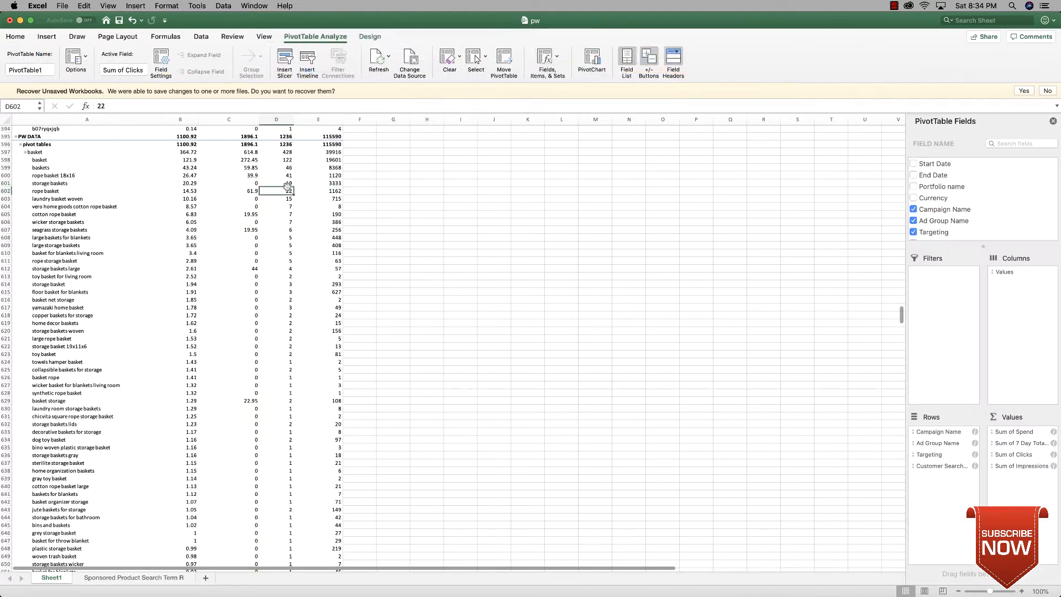
pyautogui.click(290, 184)
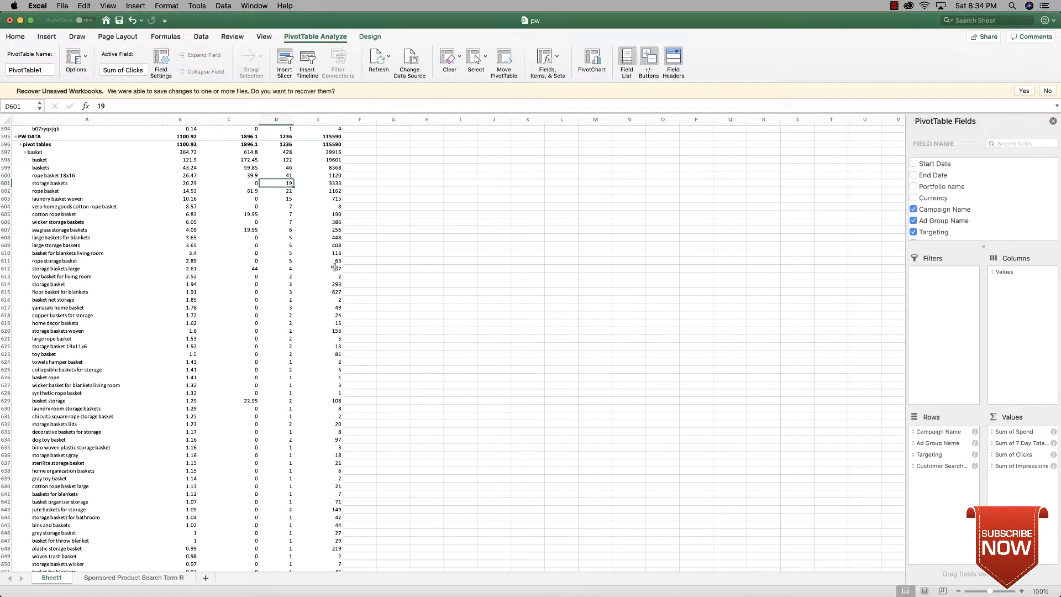
# Step: Compare the low-spend search terms in rows 624 to 643 with the spend, sales and clicks of "storage baskets"
pyautogui.moveTo(288, 384); pyautogui.dragTo(337, 511)
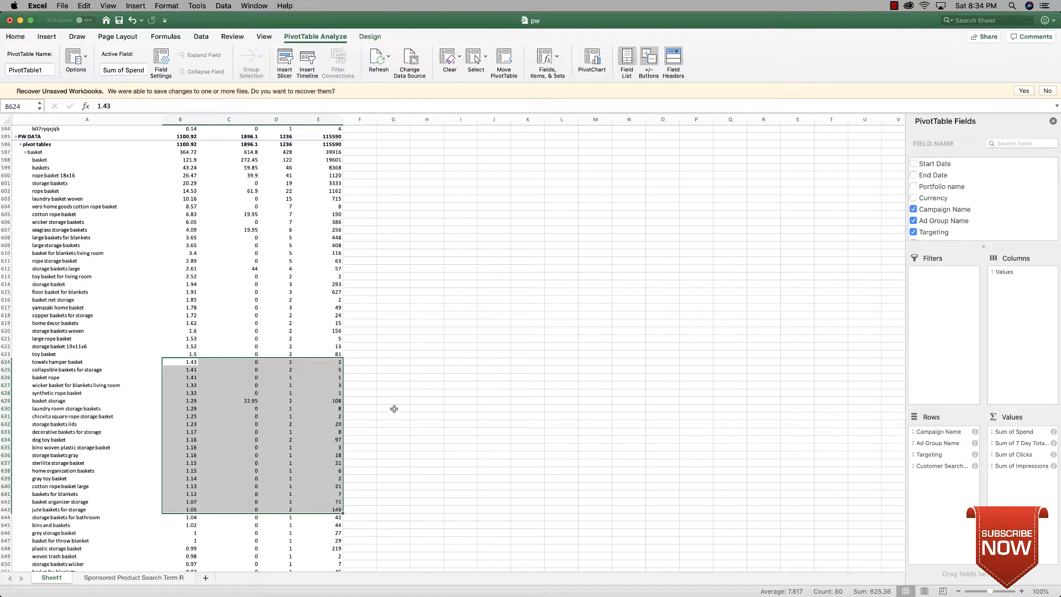
pyautogui.click(423, 369)
pyautogui.click(190, 182)
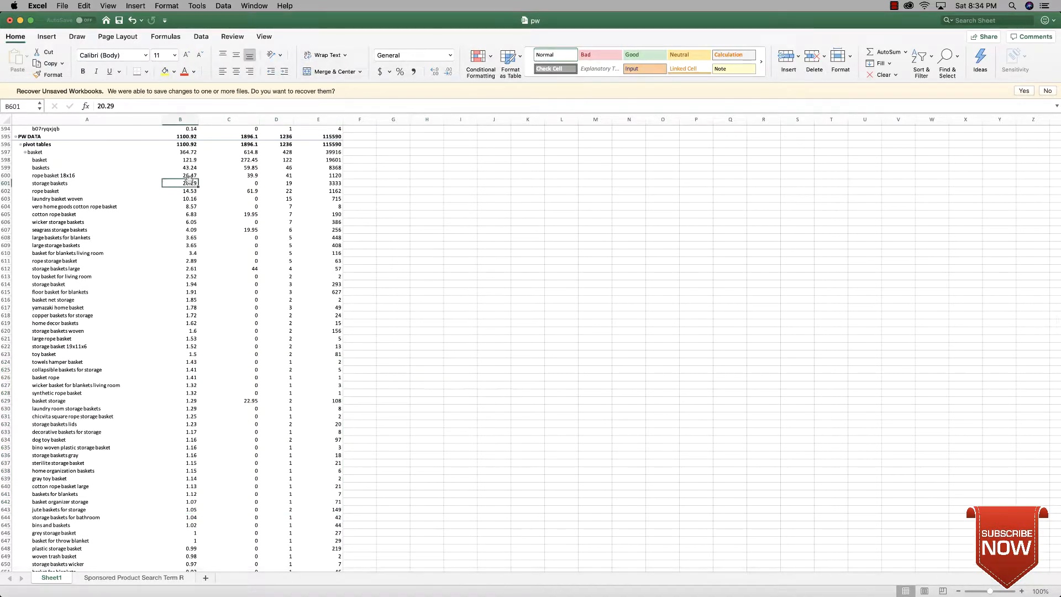
pyautogui.click(62, 184)
pyautogui.moveTo(62, 184); pyautogui.dragTo(283, 184)
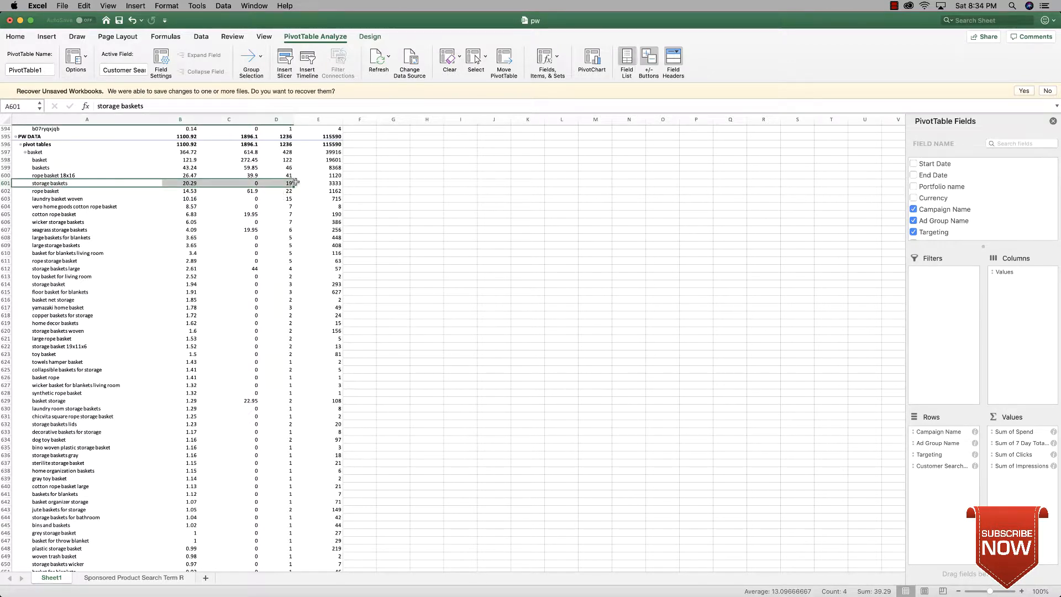
pyautogui.click(436, 197)
pyautogui.moveTo(183, 183)
pyautogui.mouseDown()
pyautogui.moveTo(309, 184)
pyautogui.moveTo(177, 186)
pyautogui.mouseUp()
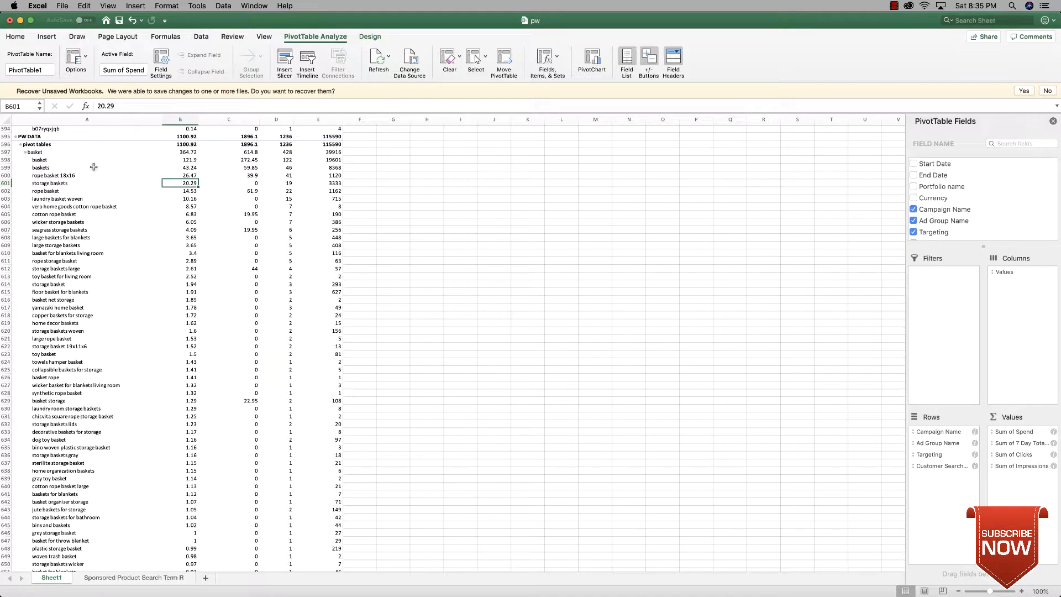
# Step: Compare the figures of the search terms "basket", "baskets" and "rope basket" with those of "storage baskets"
pyautogui.moveTo(46, 160); pyautogui.dragTo(291, 165)
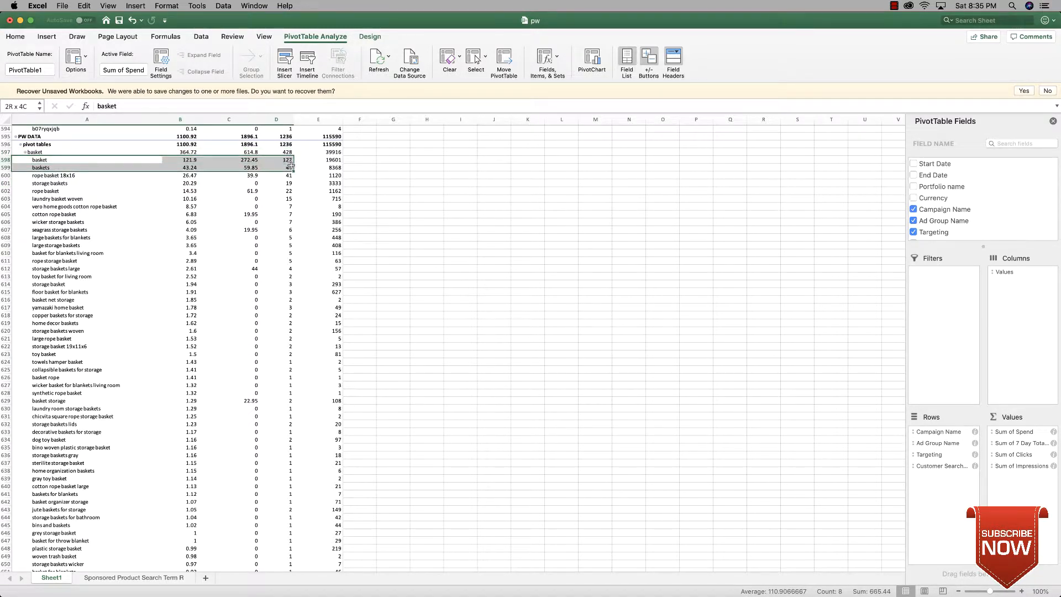
pyautogui.click(394, 182)
pyautogui.moveTo(41, 190); pyautogui.dragTo(289, 190)
pyautogui.click(48, 191)
pyautogui.moveTo(44, 188); pyautogui.dragTo(338, 182)
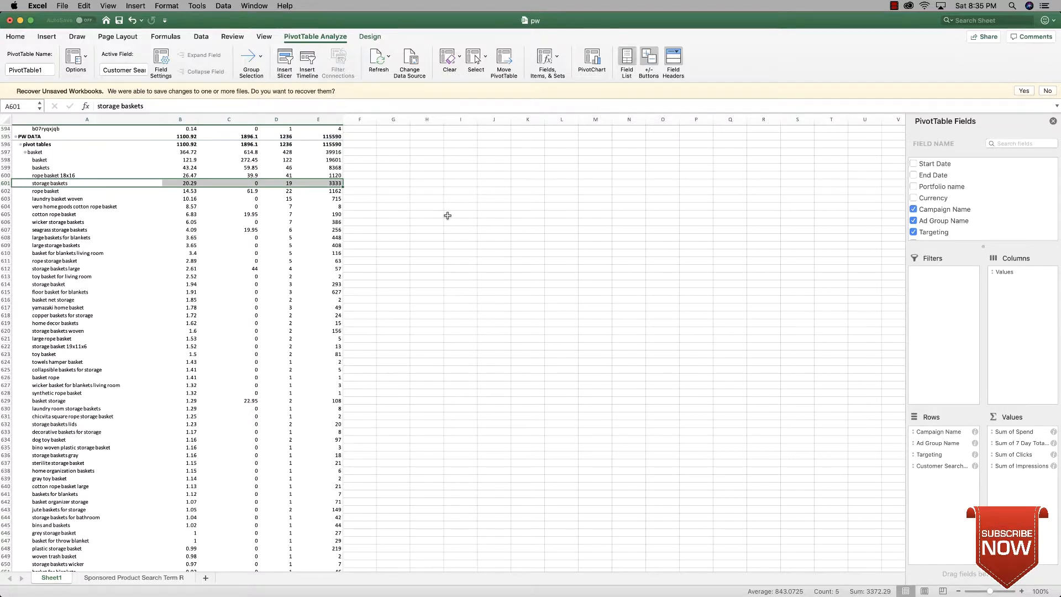
# Step: Look through the spend-sorted search terms of the "baskets" target and the Auto 3 campaign, returning to the PW DATA campaign
pyautogui.scroll(-10, 445, 217)
pyautogui.scroll(-18, 443, 218)
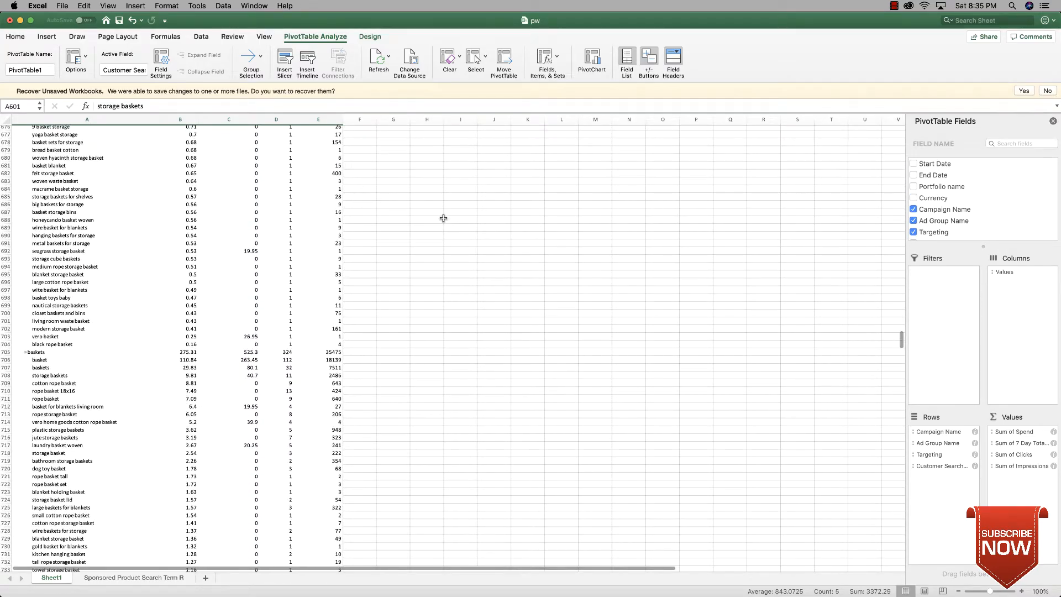
pyautogui.scroll(20, 437, 218)
pyautogui.scroll(20, 404, 220)
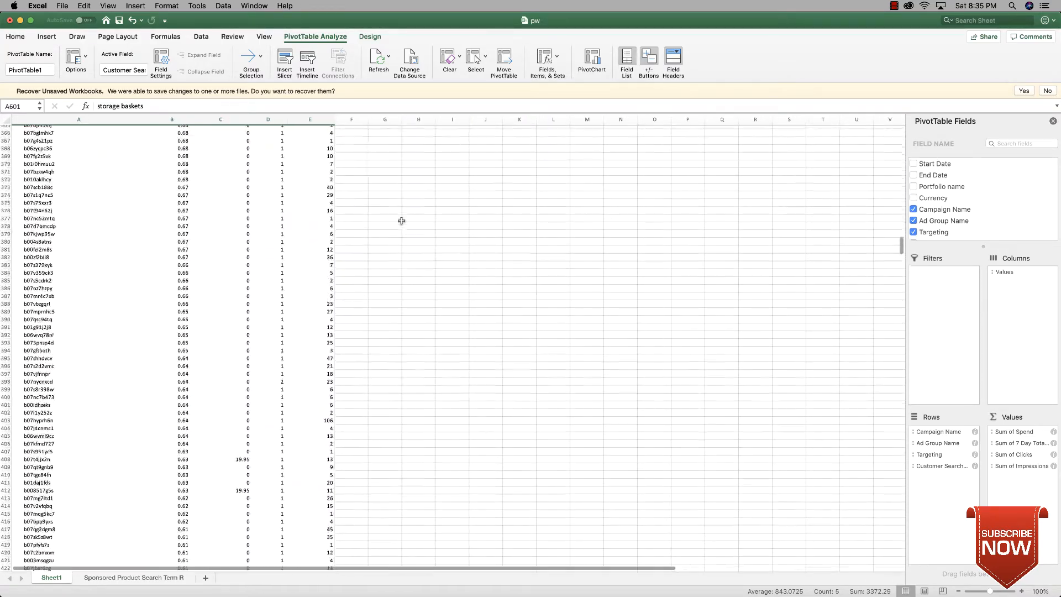
pyautogui.scroll(-20, 382, 224)
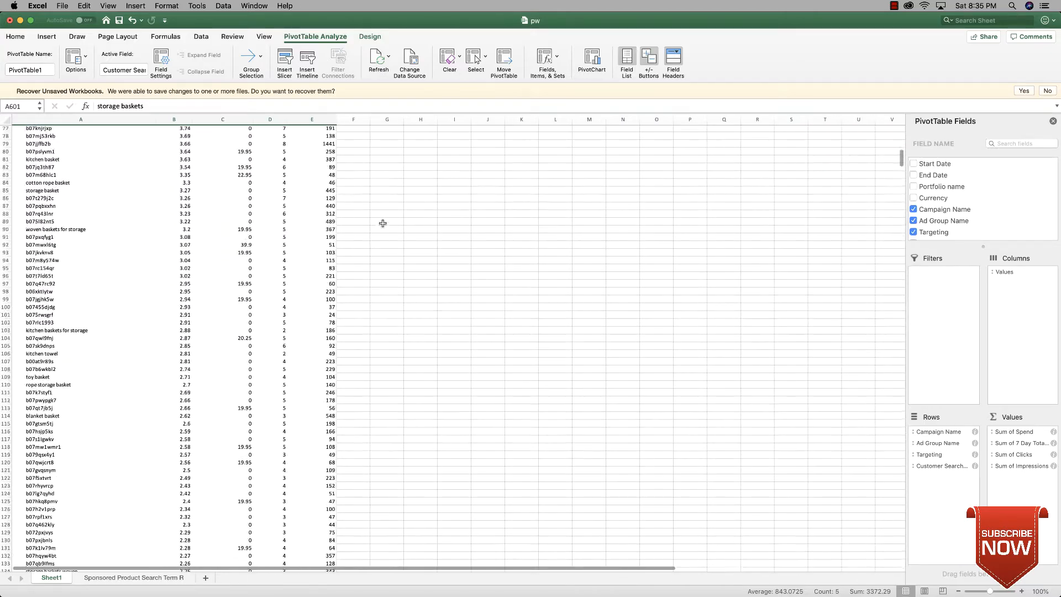
pyautogui.scroll(-13, 378, 221)
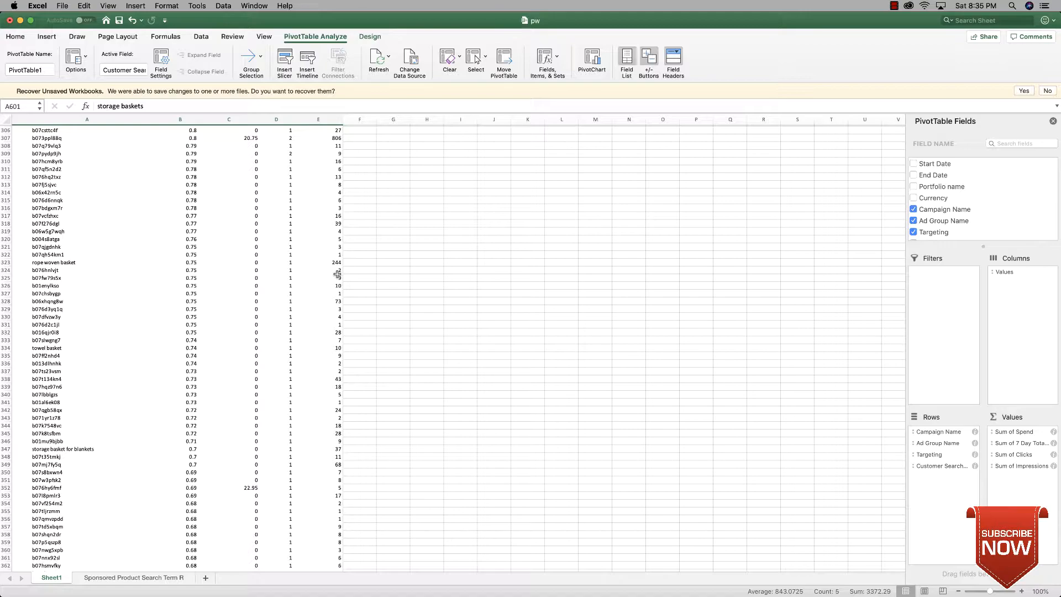
pyautogui.scroll(-20, 337, 275)
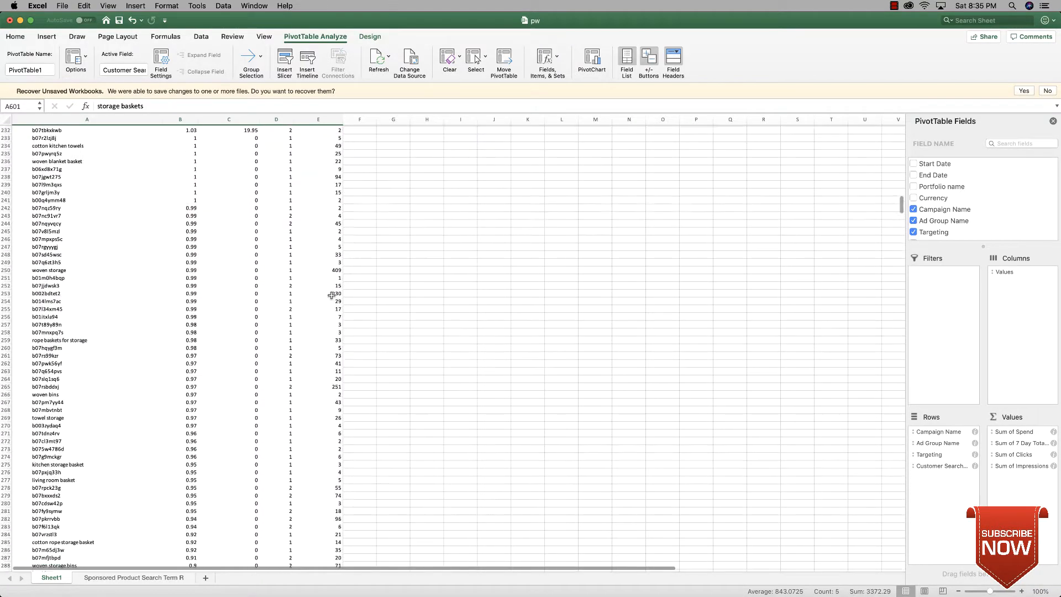
pyautogui.scroll(-20, 331, 294)
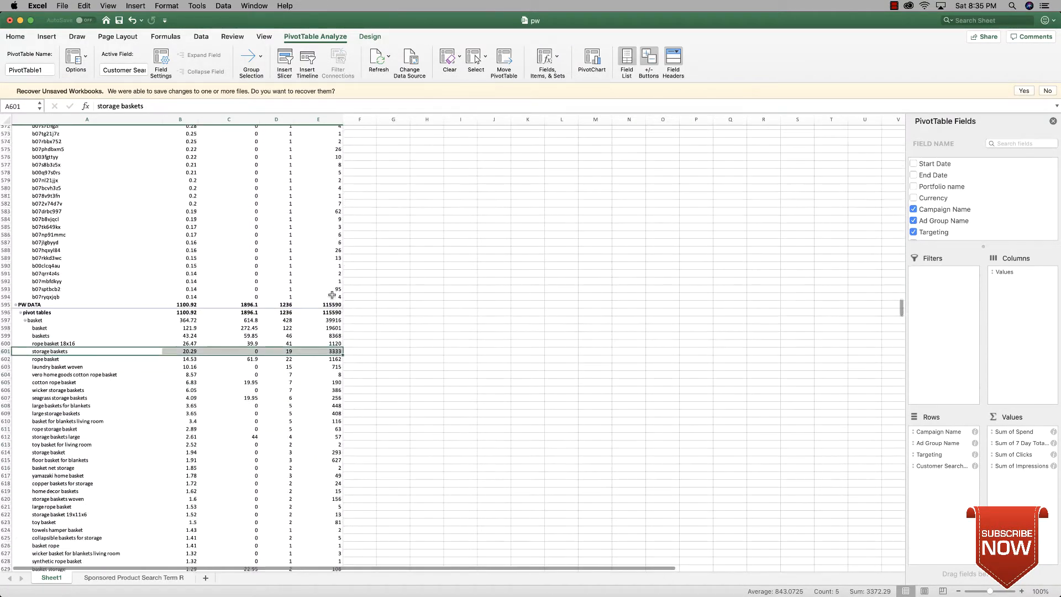
# Step: Review the "basket" target's top-spending search terms in rows 597 to 601, focusing on the spend, sales and clicks of "storage baskets"
pyautogui.scroll(6, 323, 303)
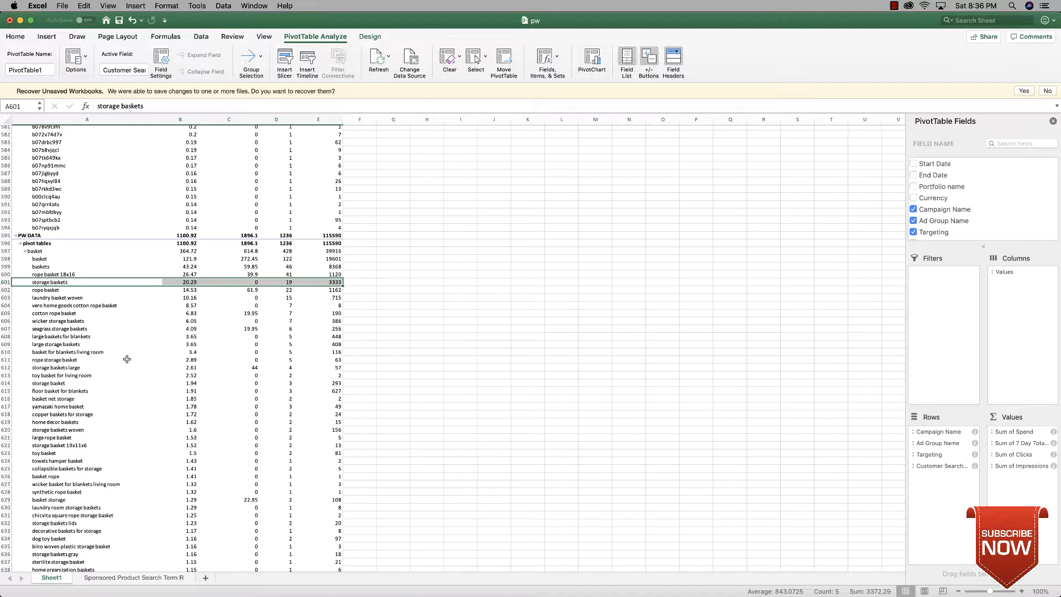
pyautogui.moveTo(35, 251); pyautogui.dragTo(265, 282)
pyautogui.click(460, 320)
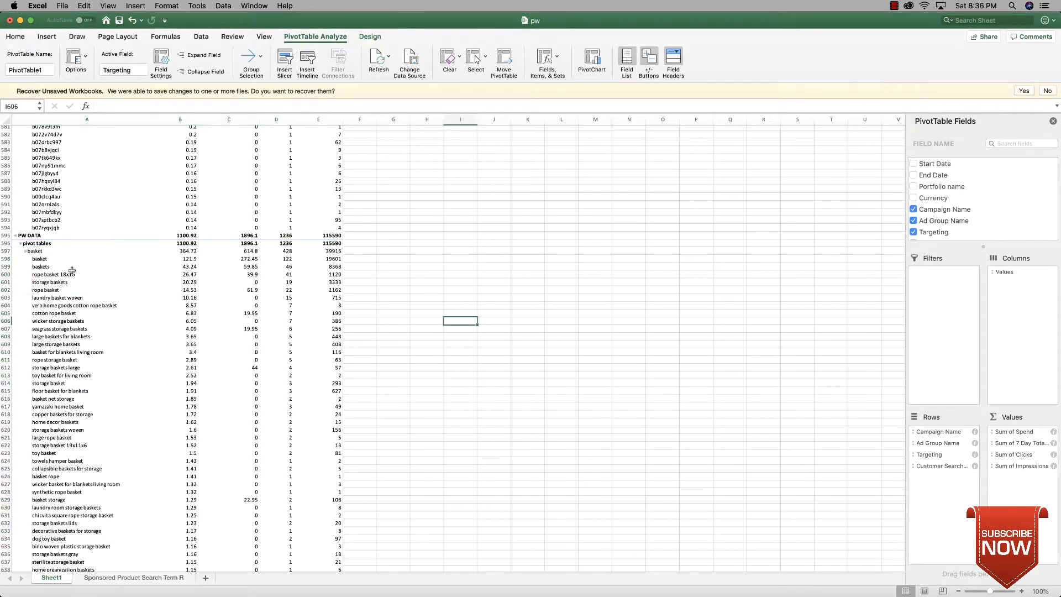
pyautogui.moveTo(58, 282); pyautogui.dragTo(284, 281)
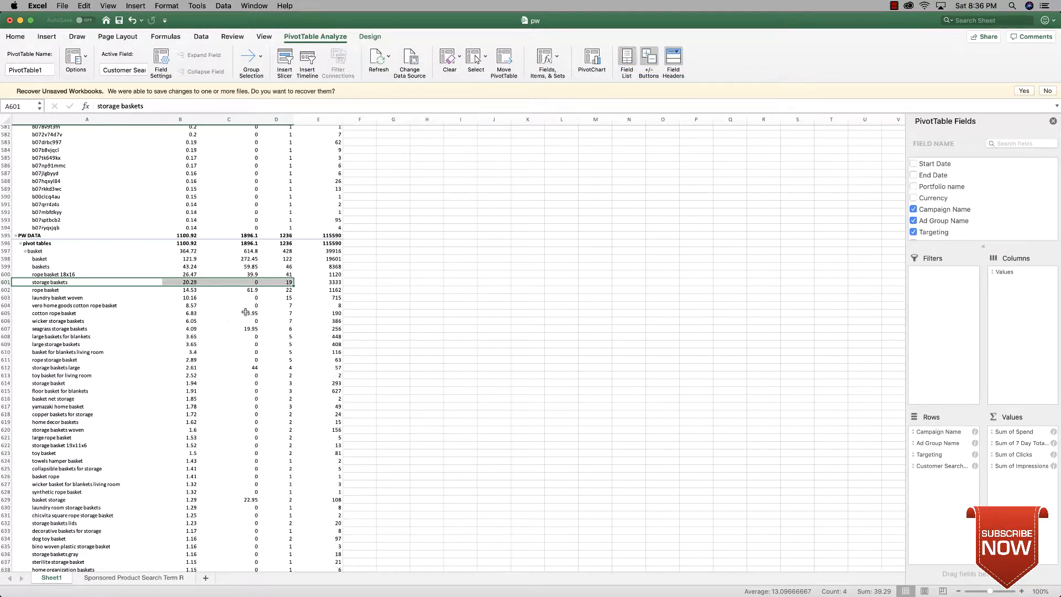